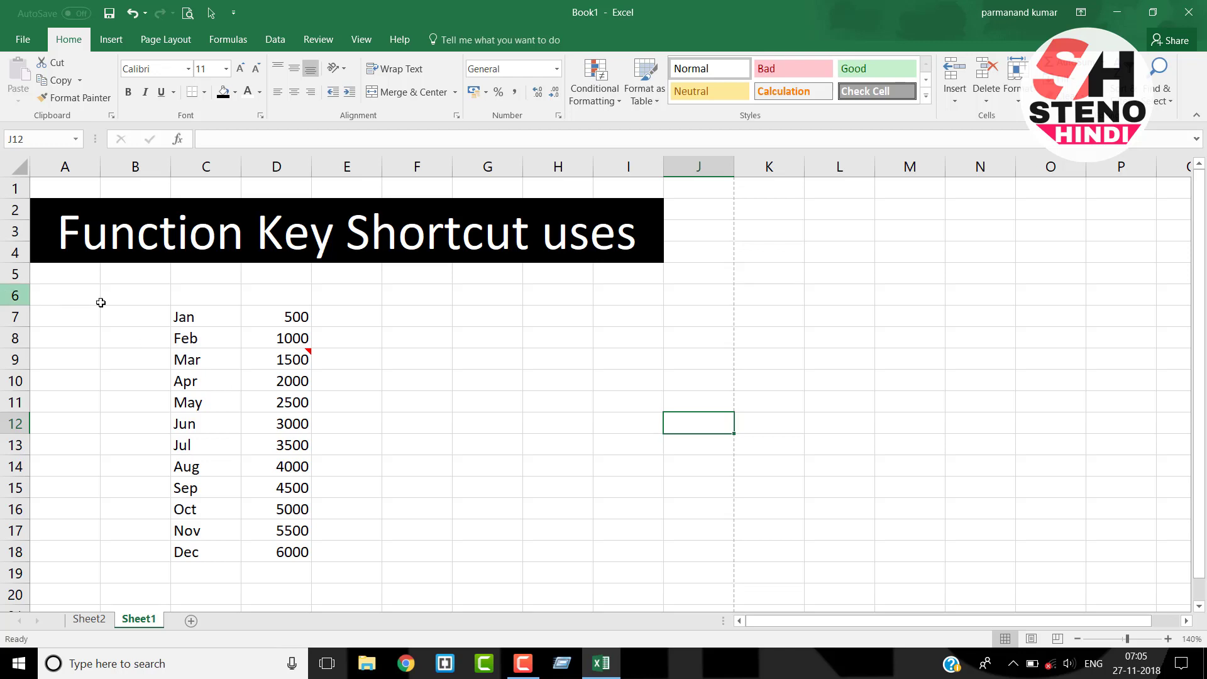
Step: Select cell E11, open Excel Help with F1, and show the Help pane's options menu
click(318, 395)
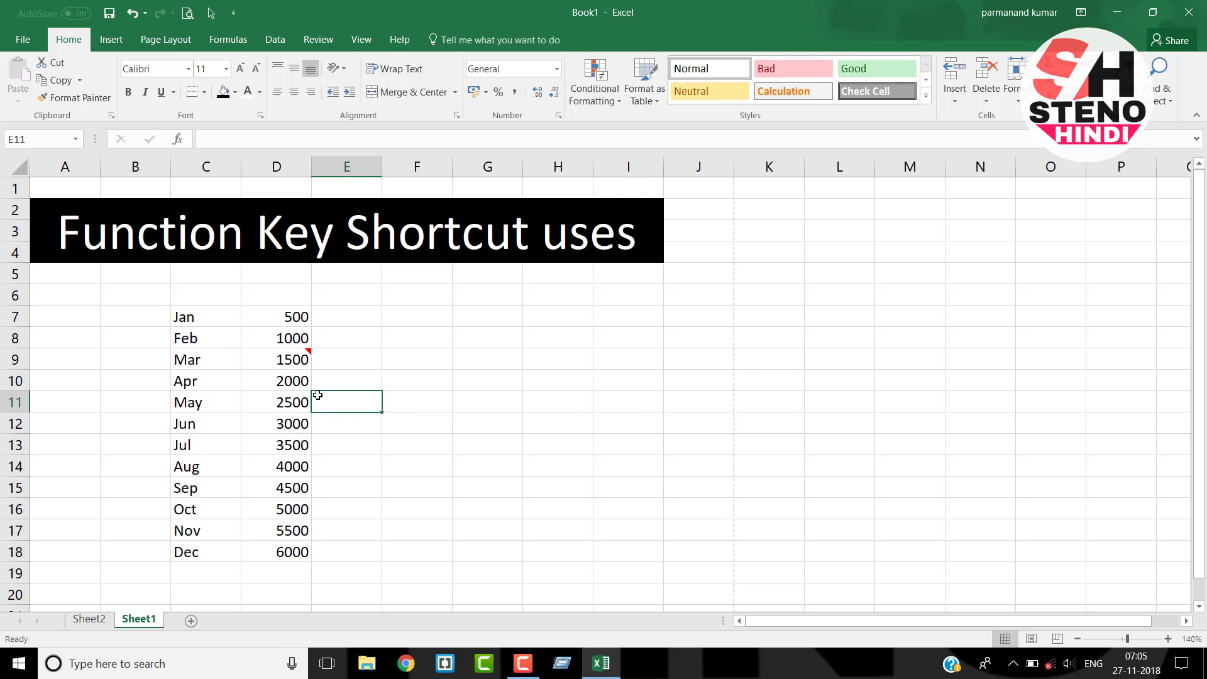
key(F1)
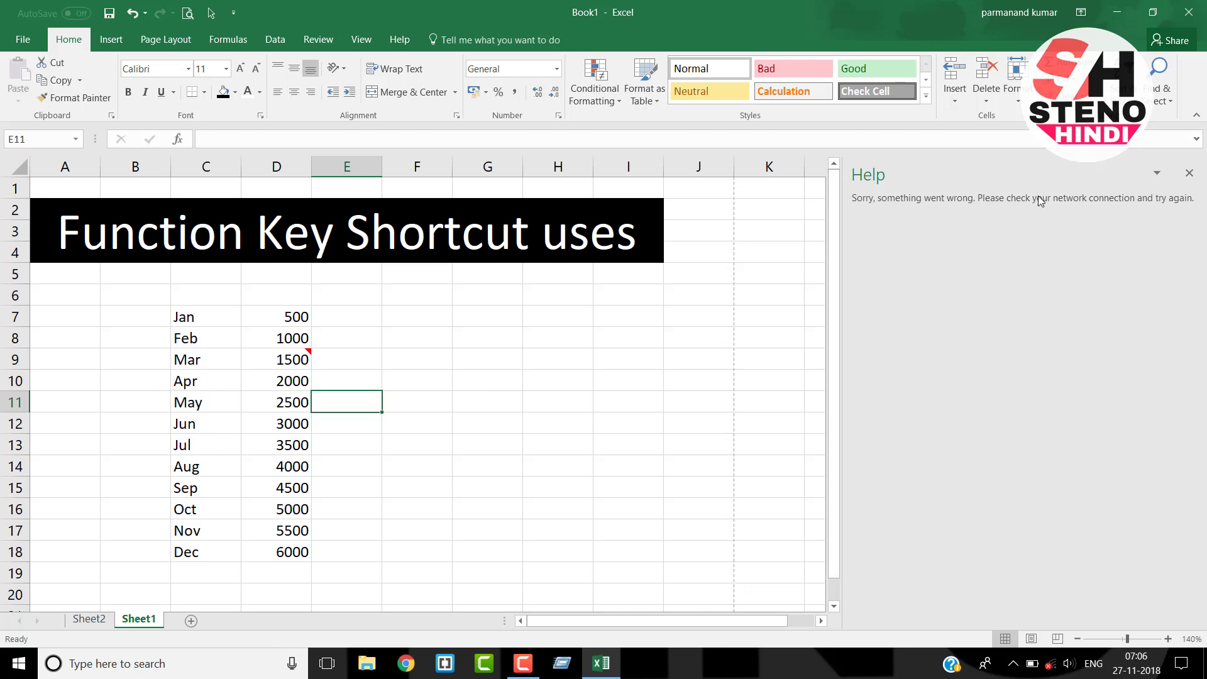
click(1159, 173)
key(Escape)
click(308, 372)
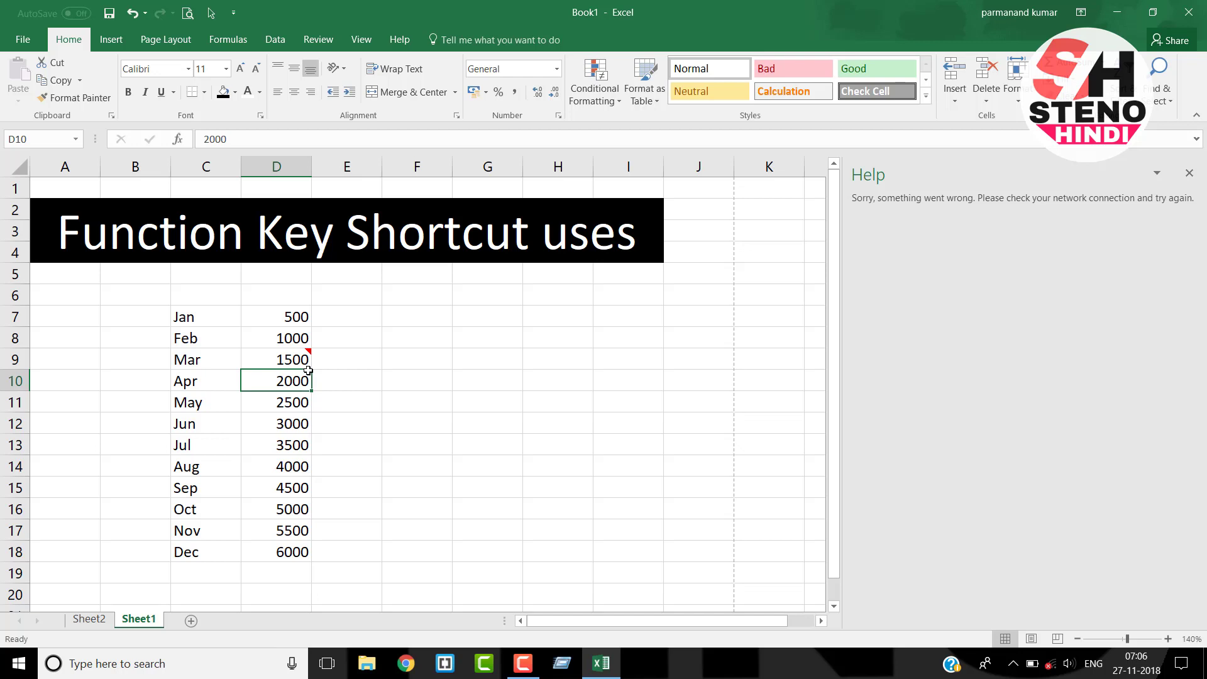
key(ctrl+F1)
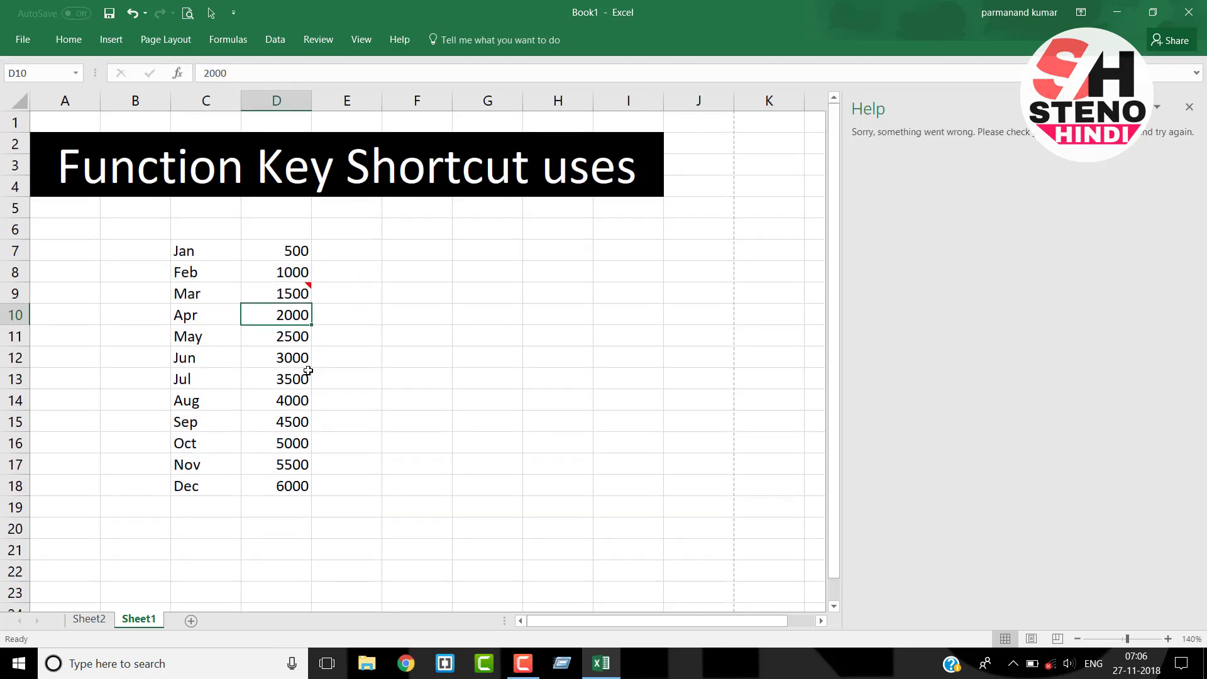
key(ctrl+F1)
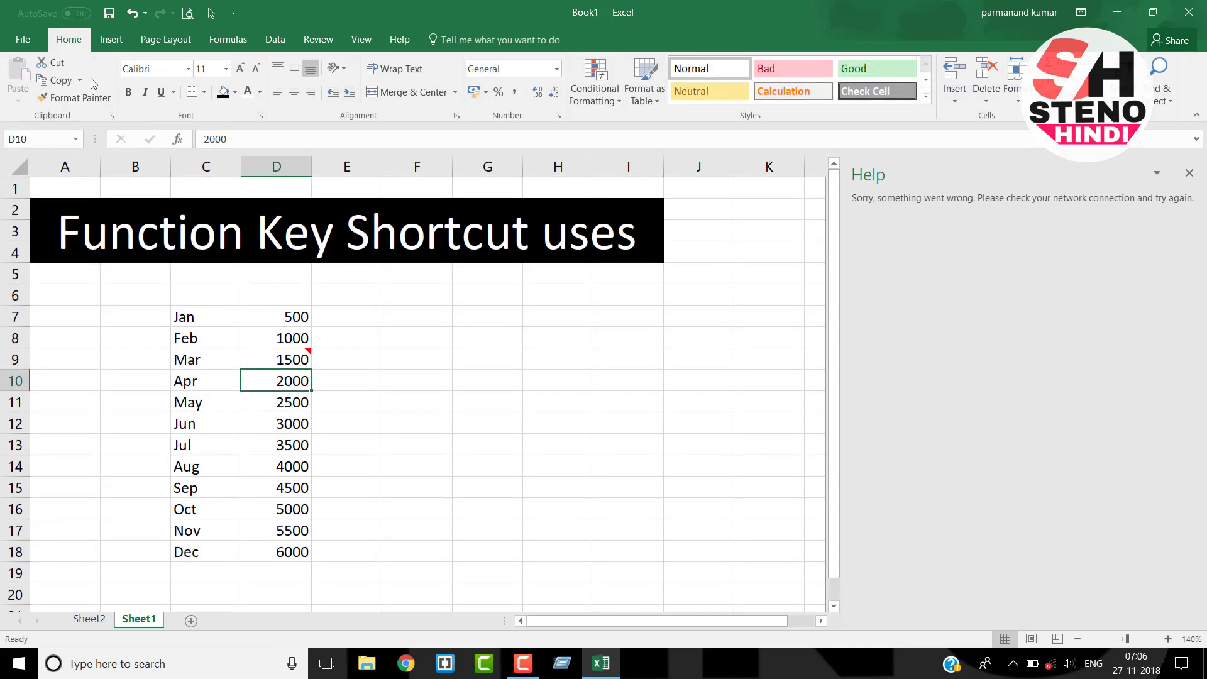
double_click(69, 40)
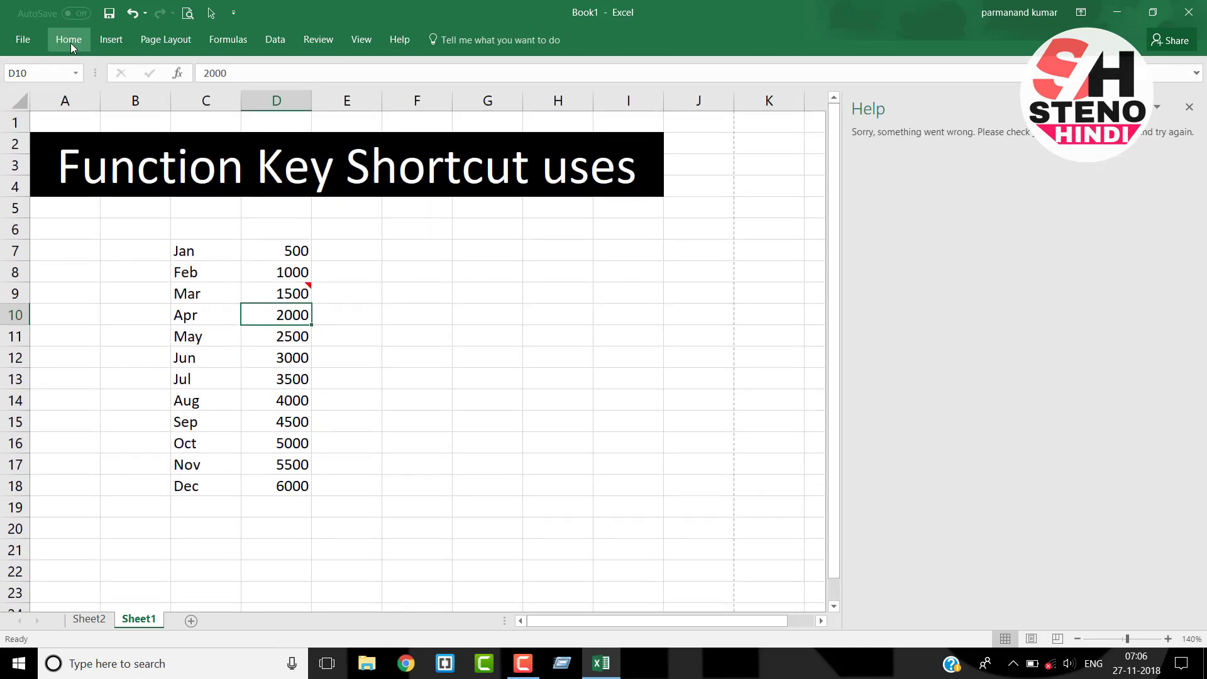
click(69, 39)
double_click(69, 40)
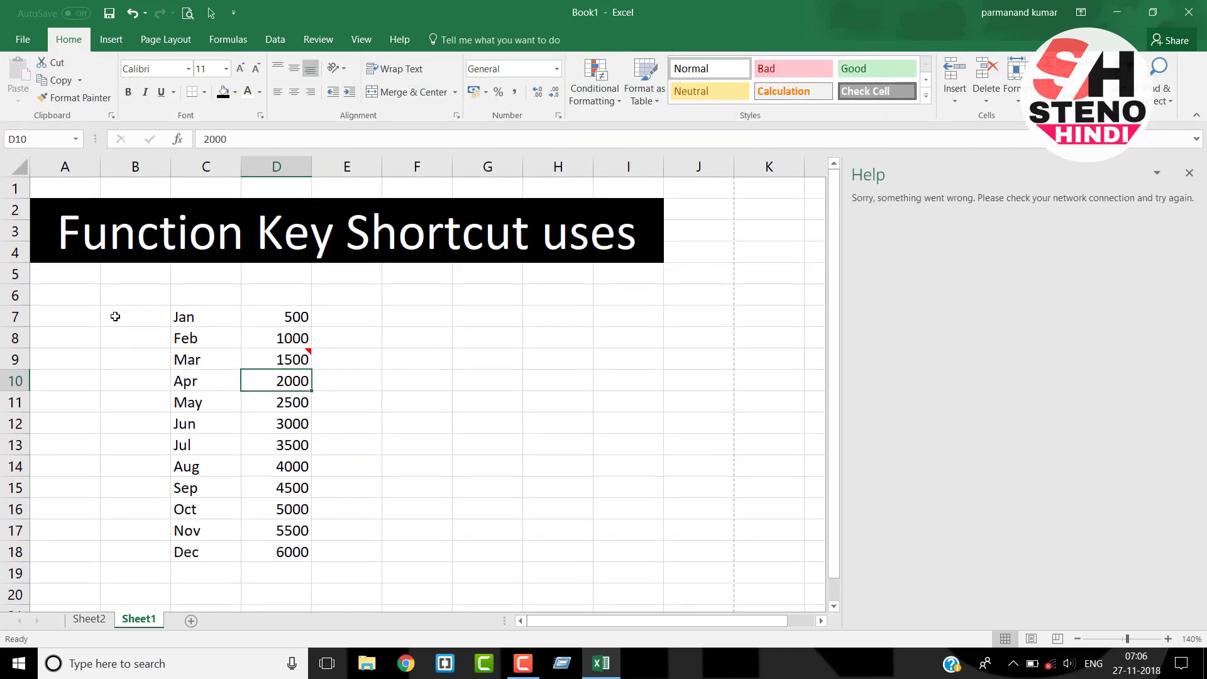
click(115, 316)
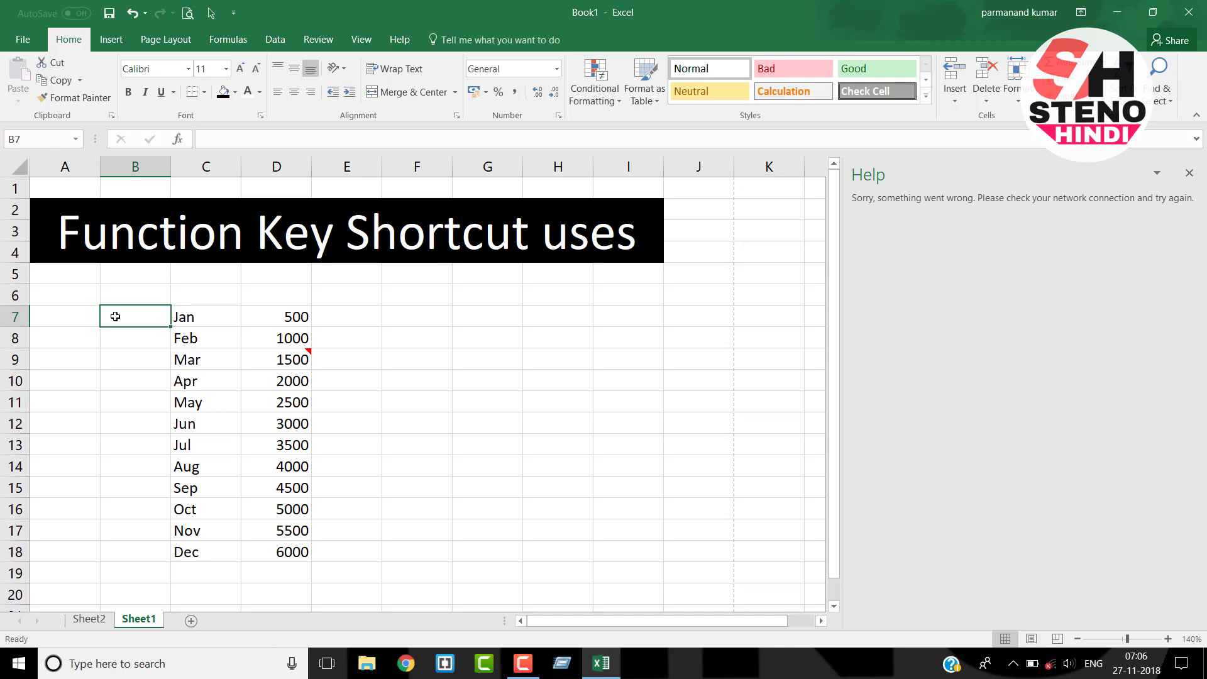
Step: Insert a Jan–Dec column chart with Alt+F1 and close the Help pane
key(alt+F1)
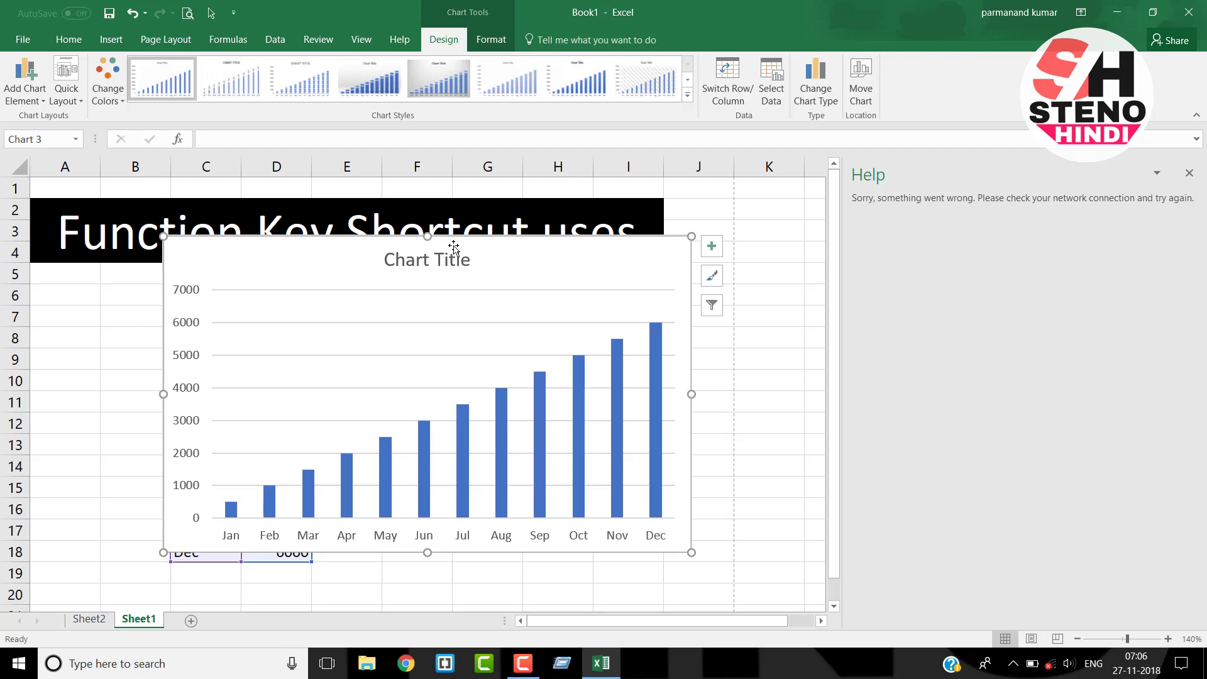
click(1191, 173)
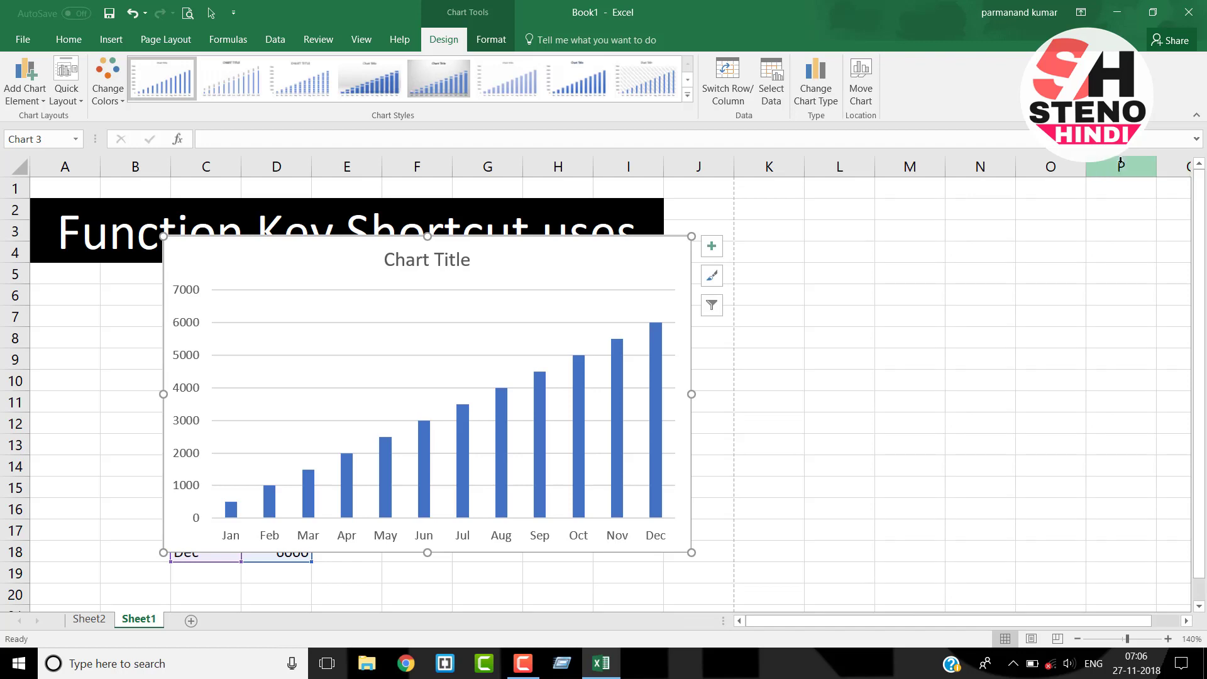
key(ctrl+z)
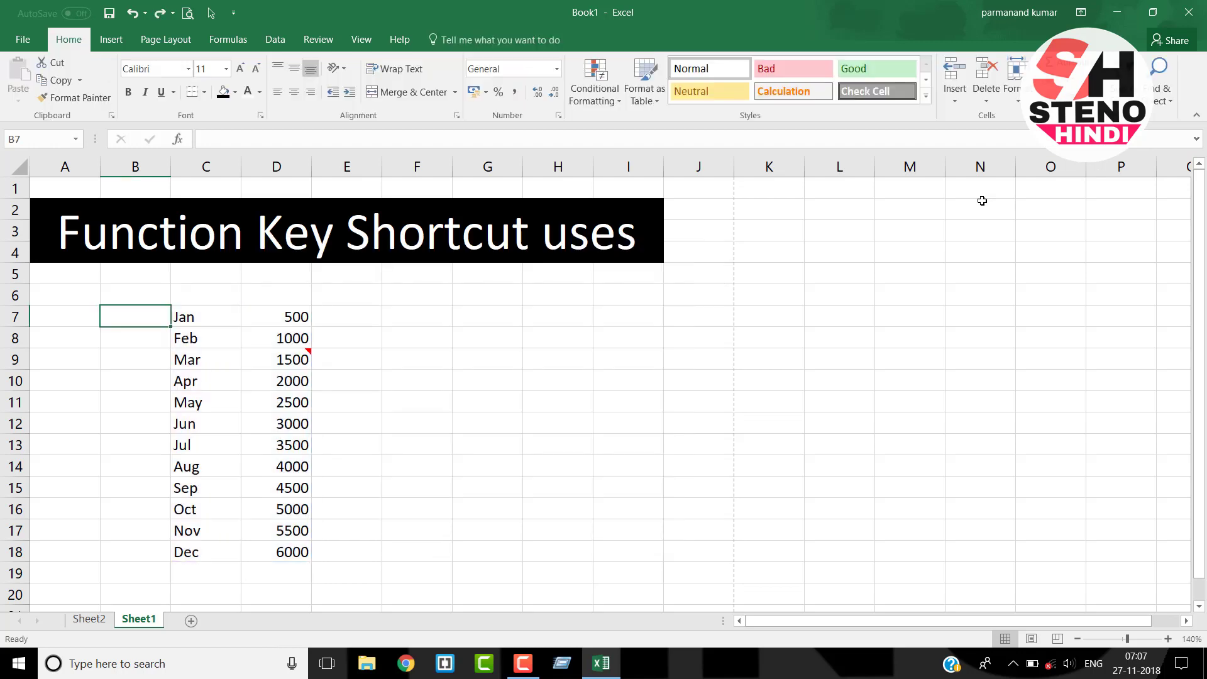
click(693, 358)
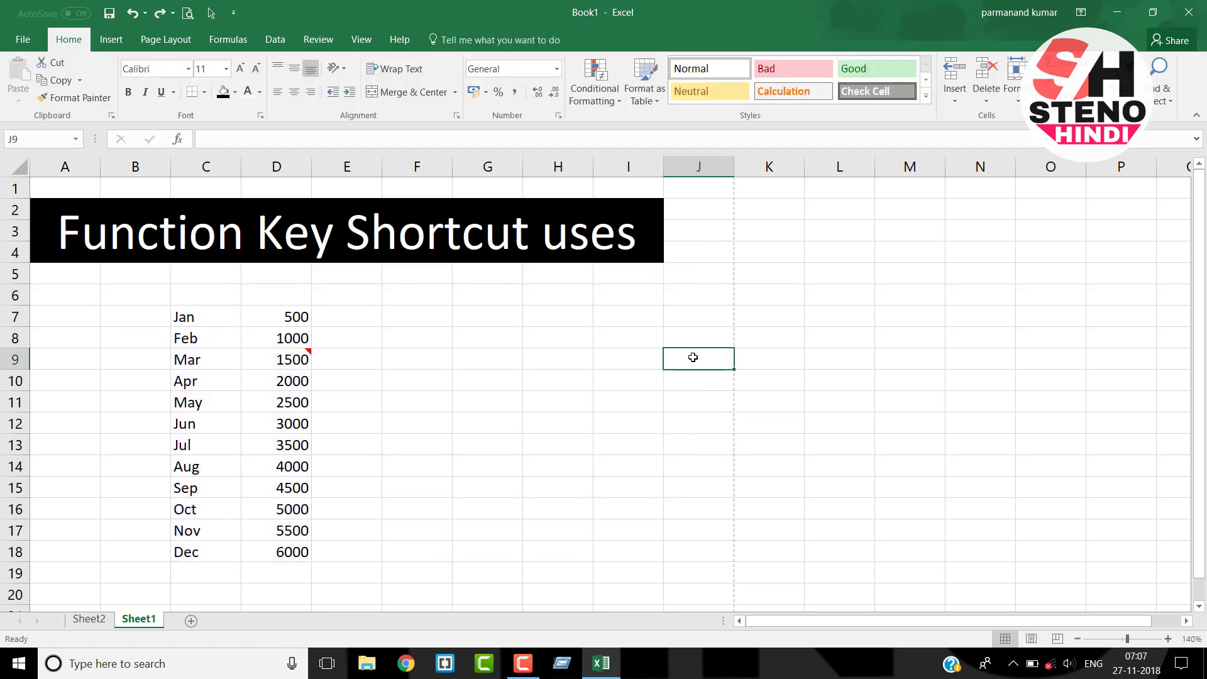
click(466, 398)
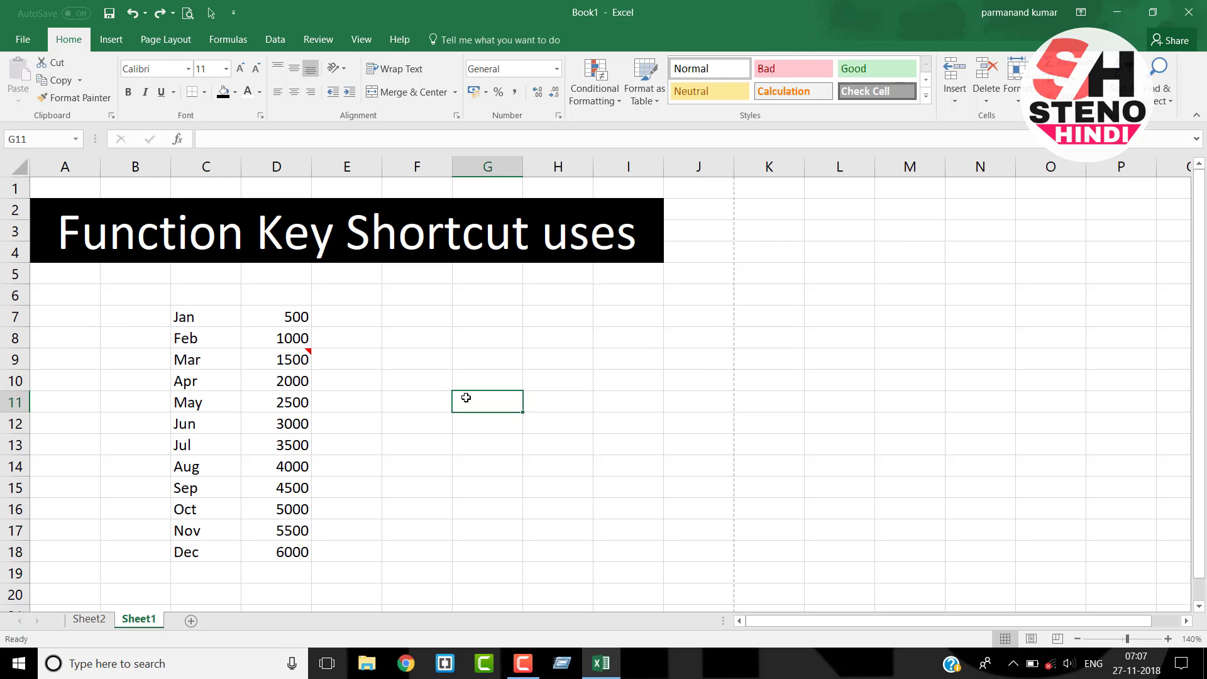
click(316, 378)
click(291, 381)
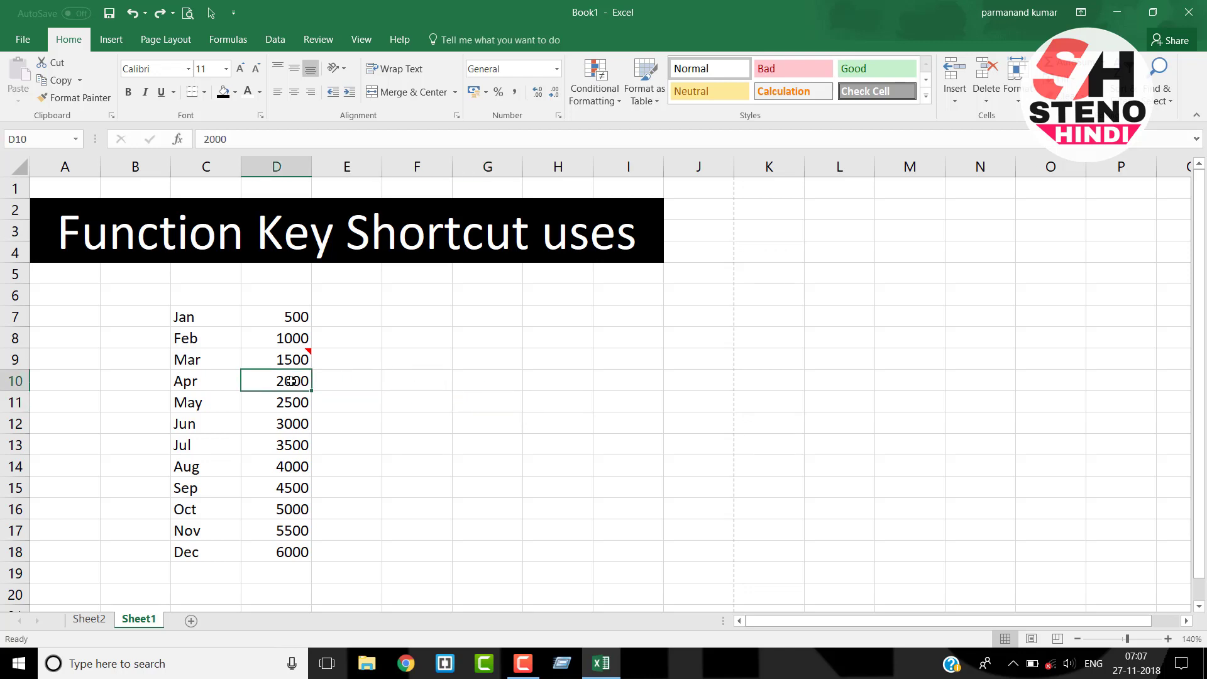
key(F2)
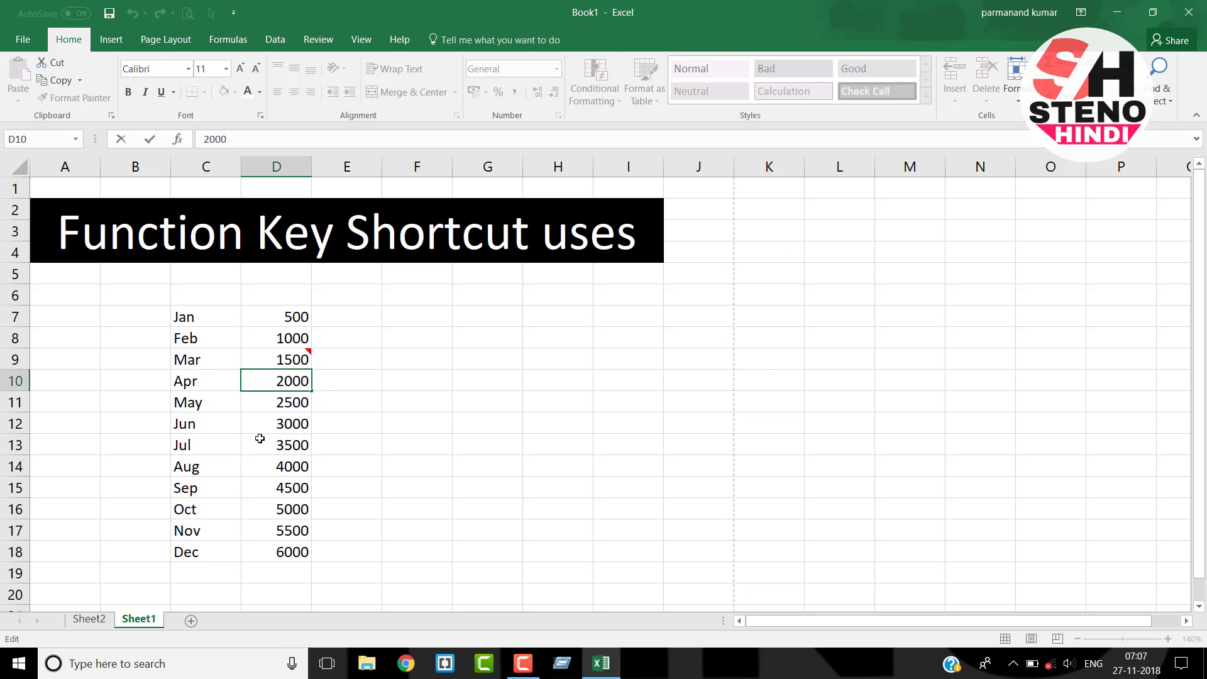
click(279, 442)
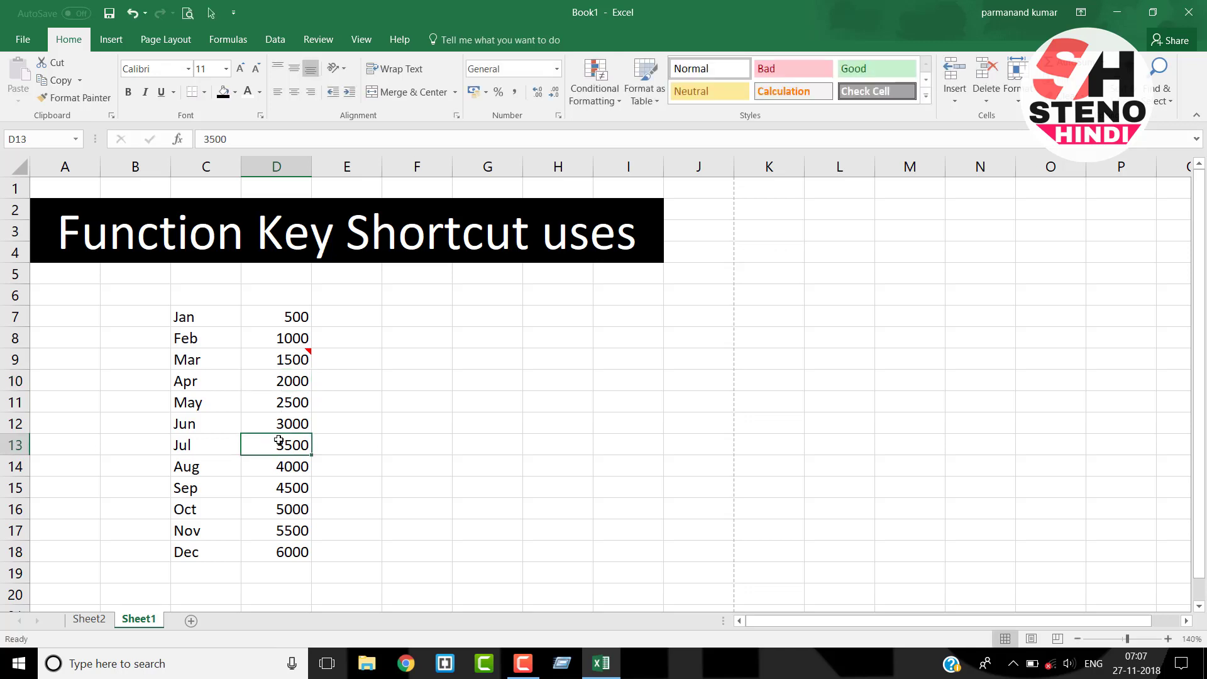
Step: Cancel a Save As, then show the sheet's print preview with Ctrl+F2
key(F12)
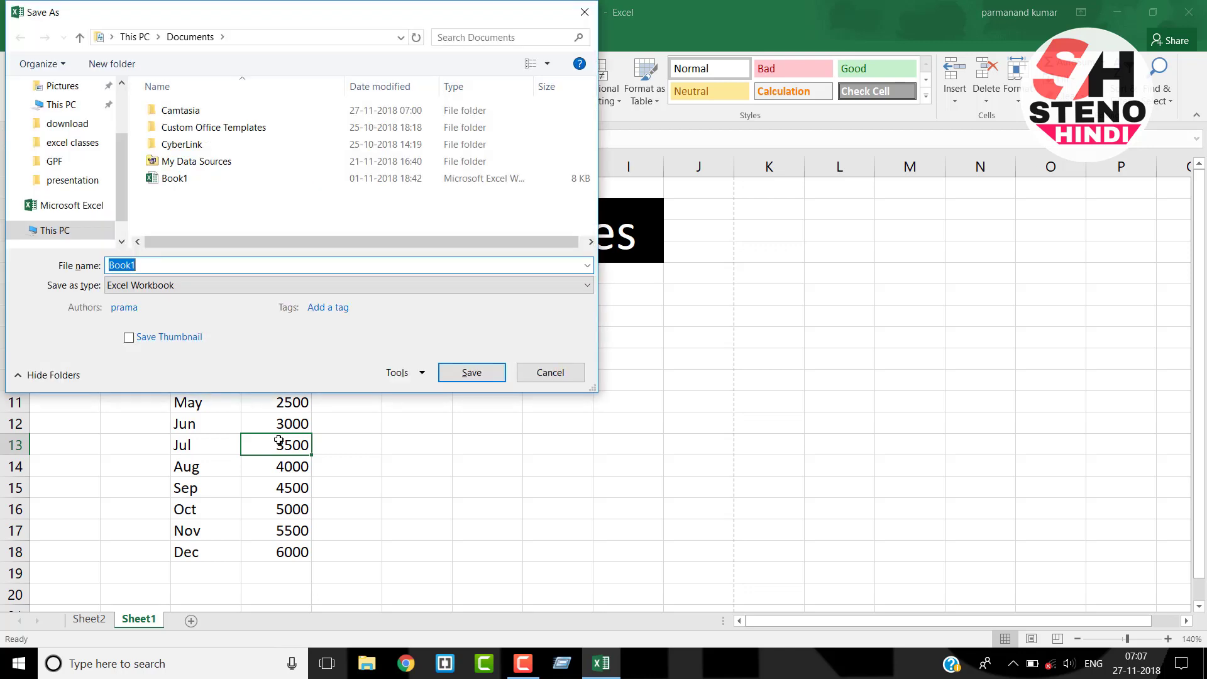
click(545, 377)
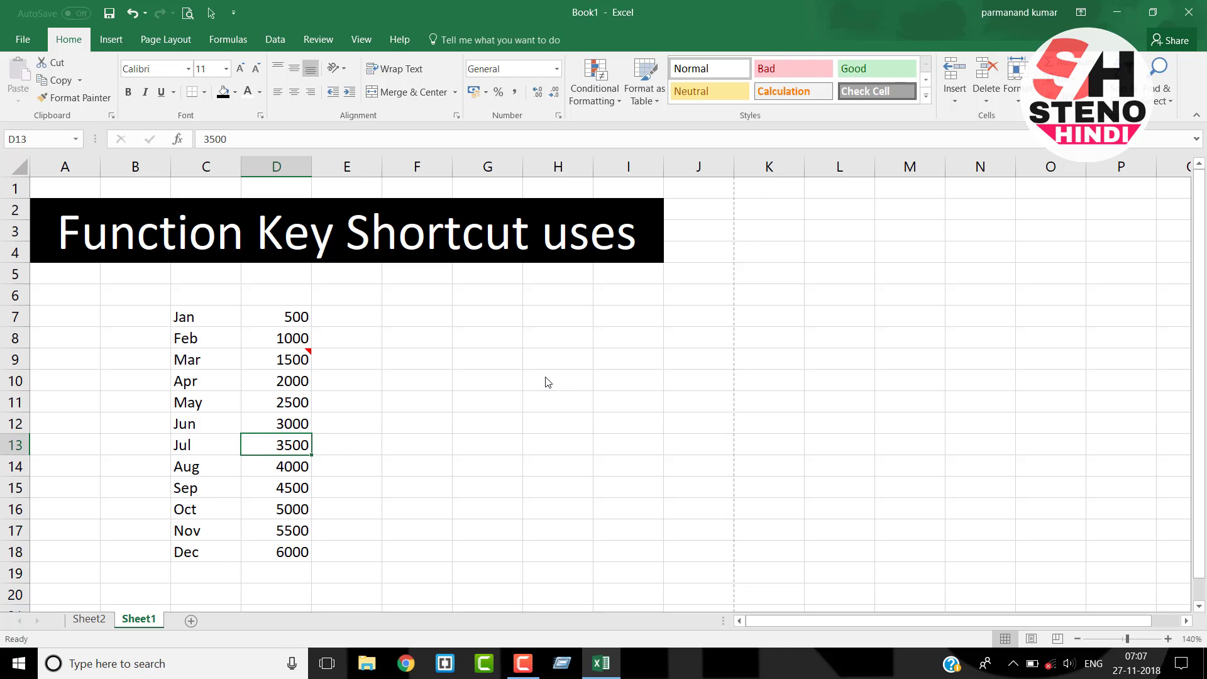
key(ctrl+F2)
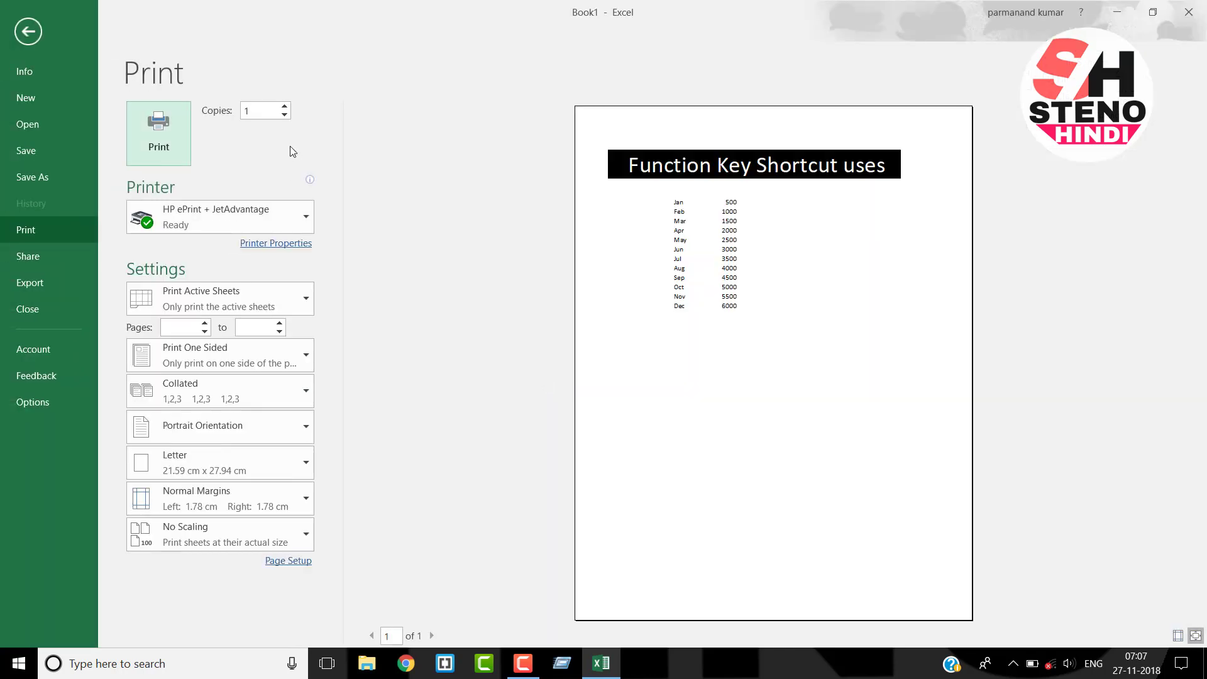
Step: Leave the Print screen and return to the Jan–Dec worksheet
click(25, 34)
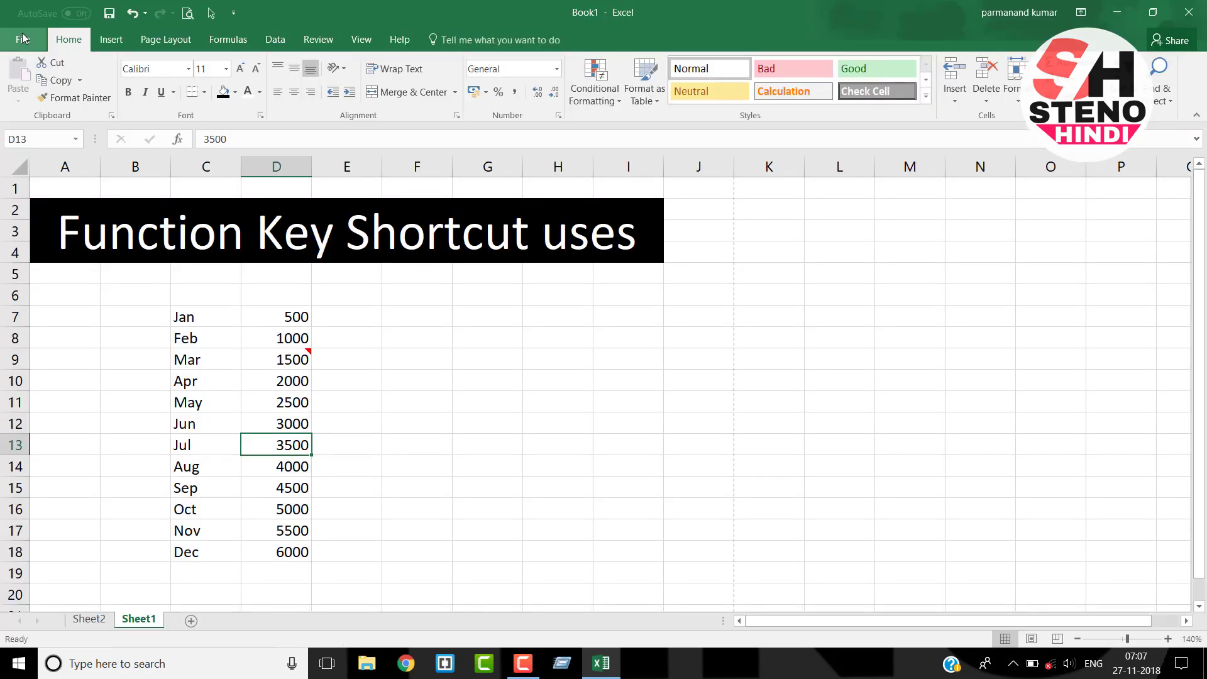
key(shift+F2)
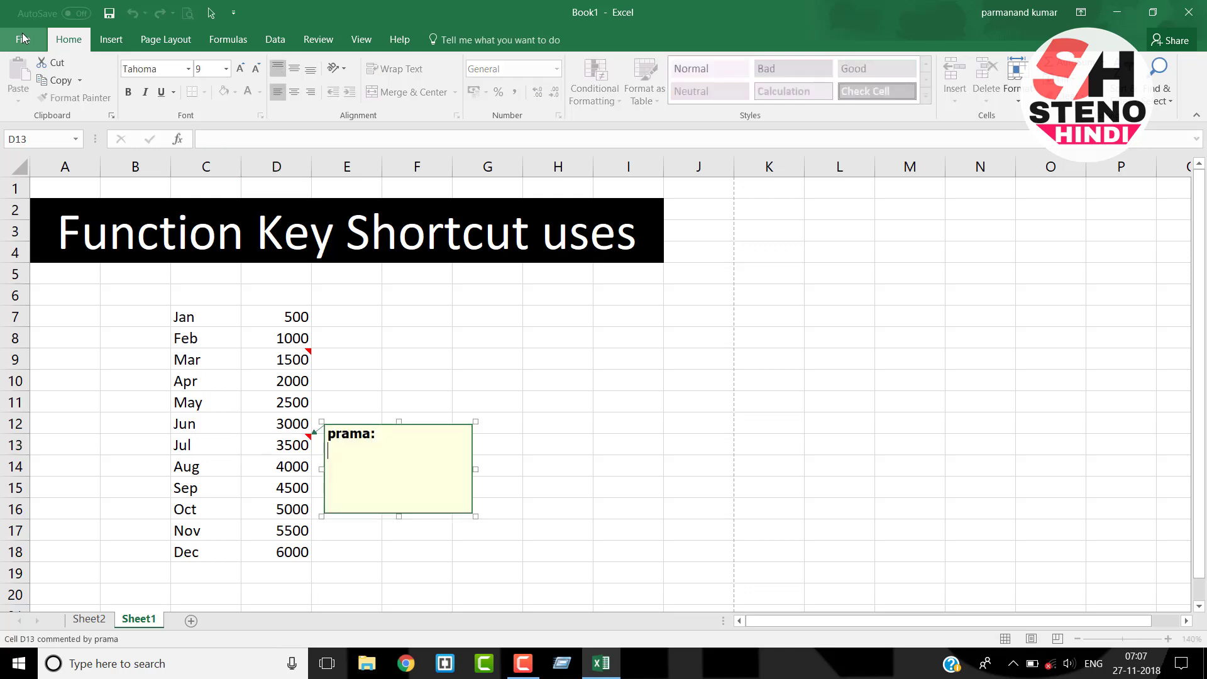
double_click(342, 433)
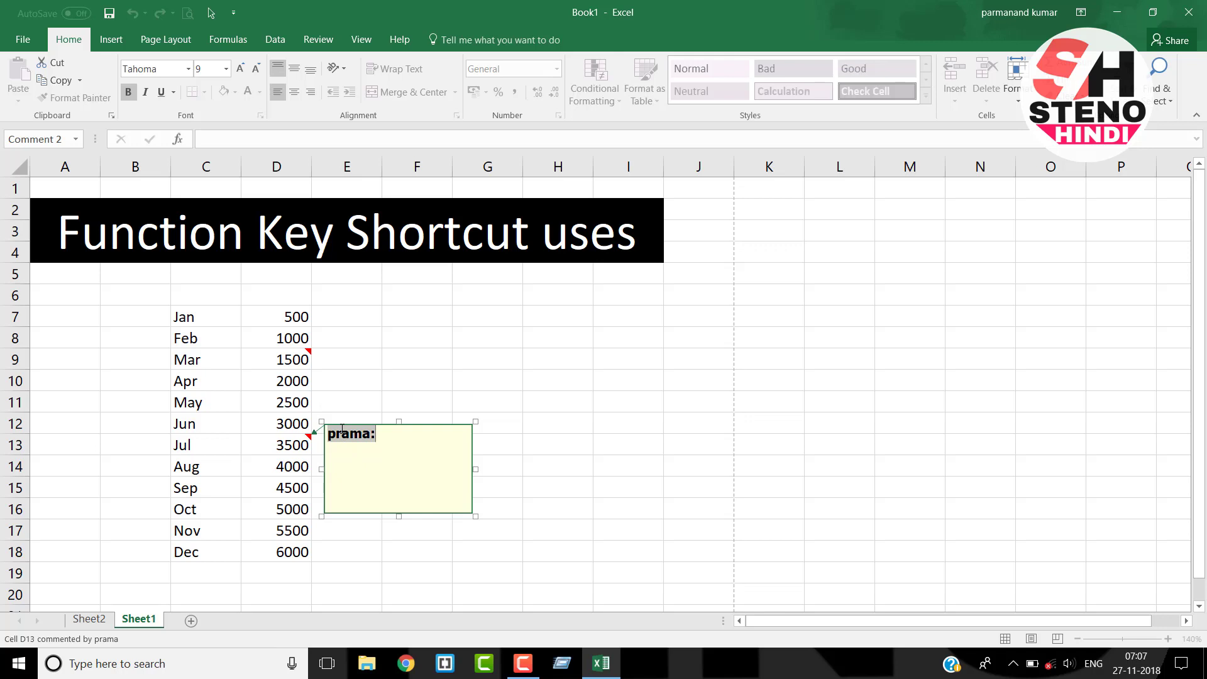
text(mmnb)
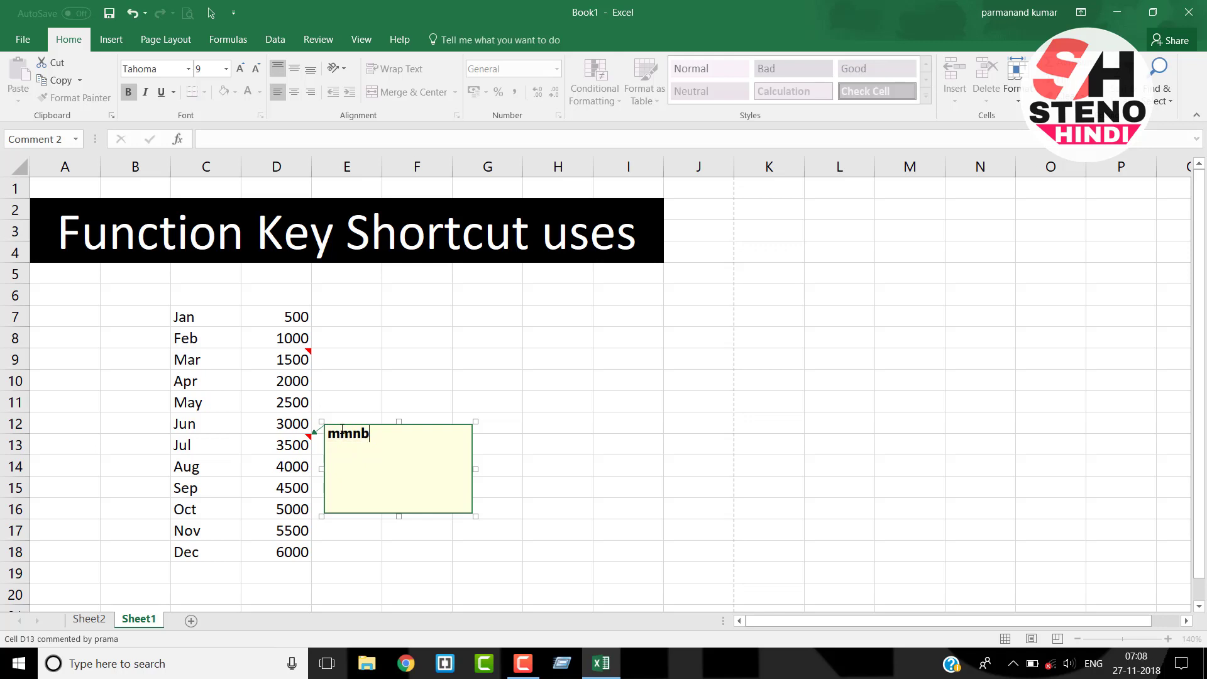
text(: hhh)
click(519, 408)
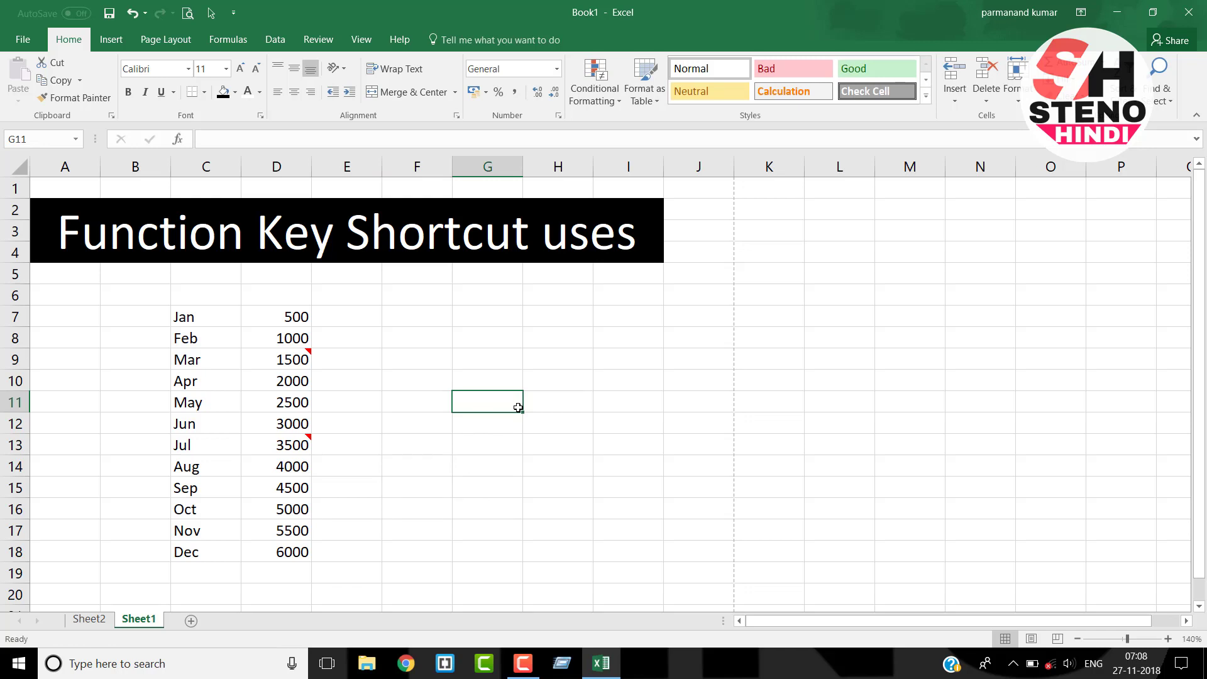
click(351, 406)
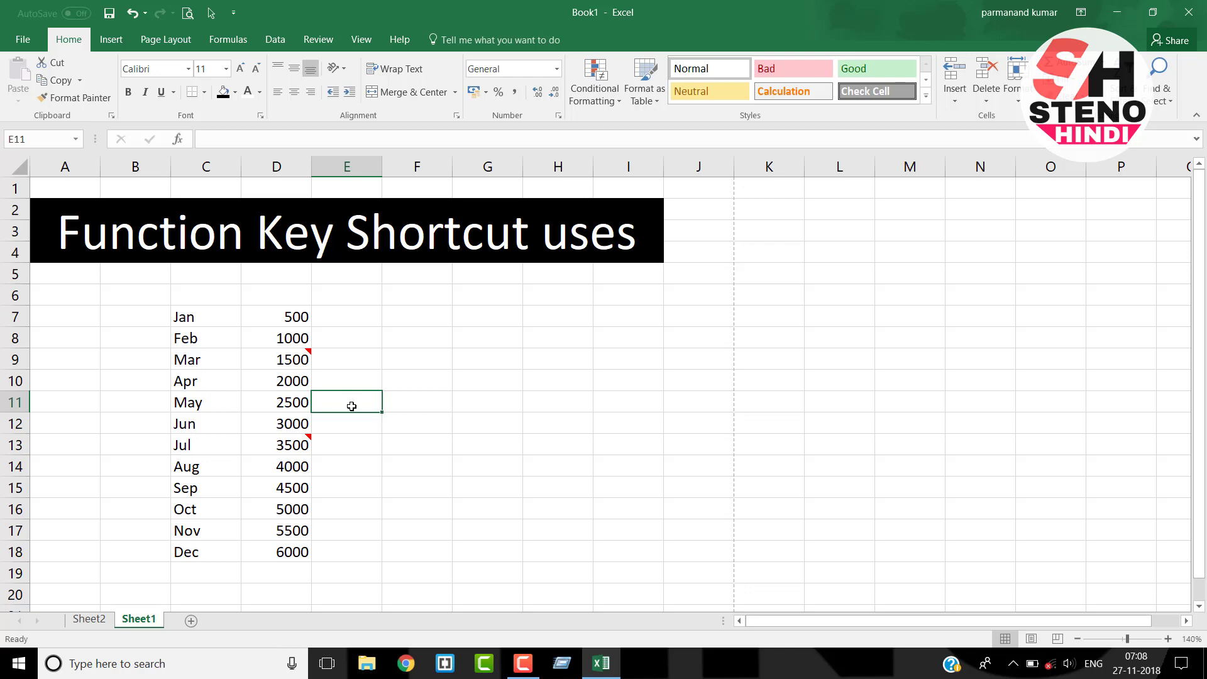
key(alt+F3)
click(267, 390)
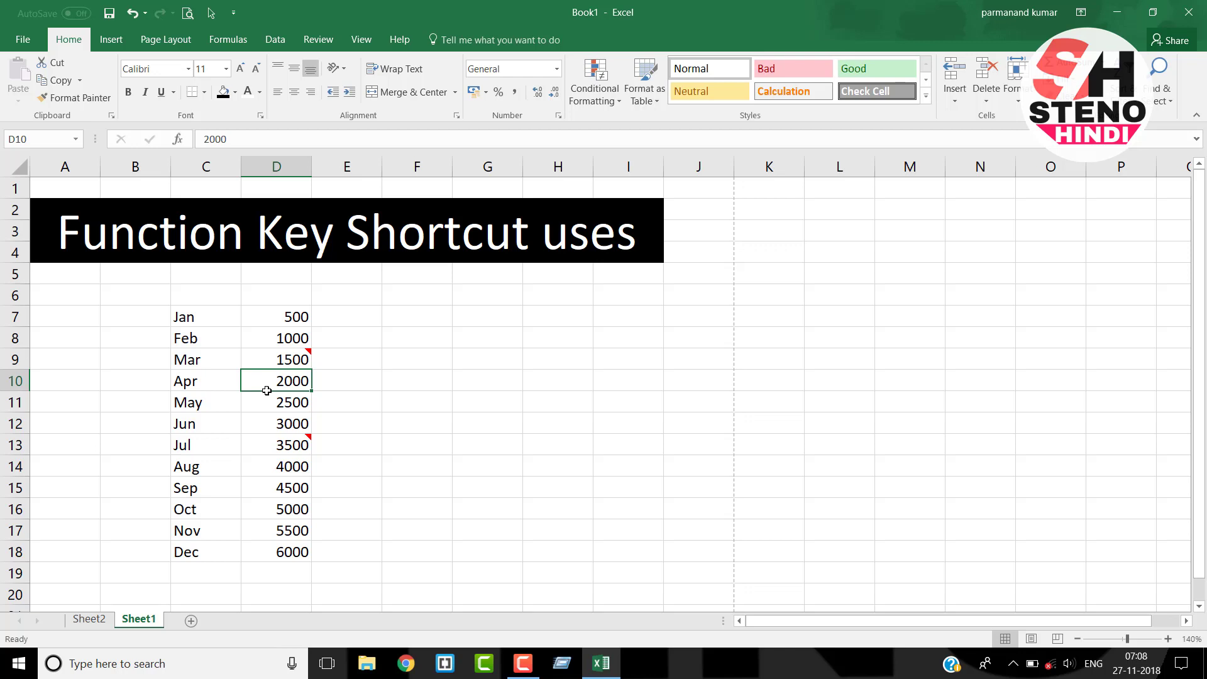
key(shift+F3)
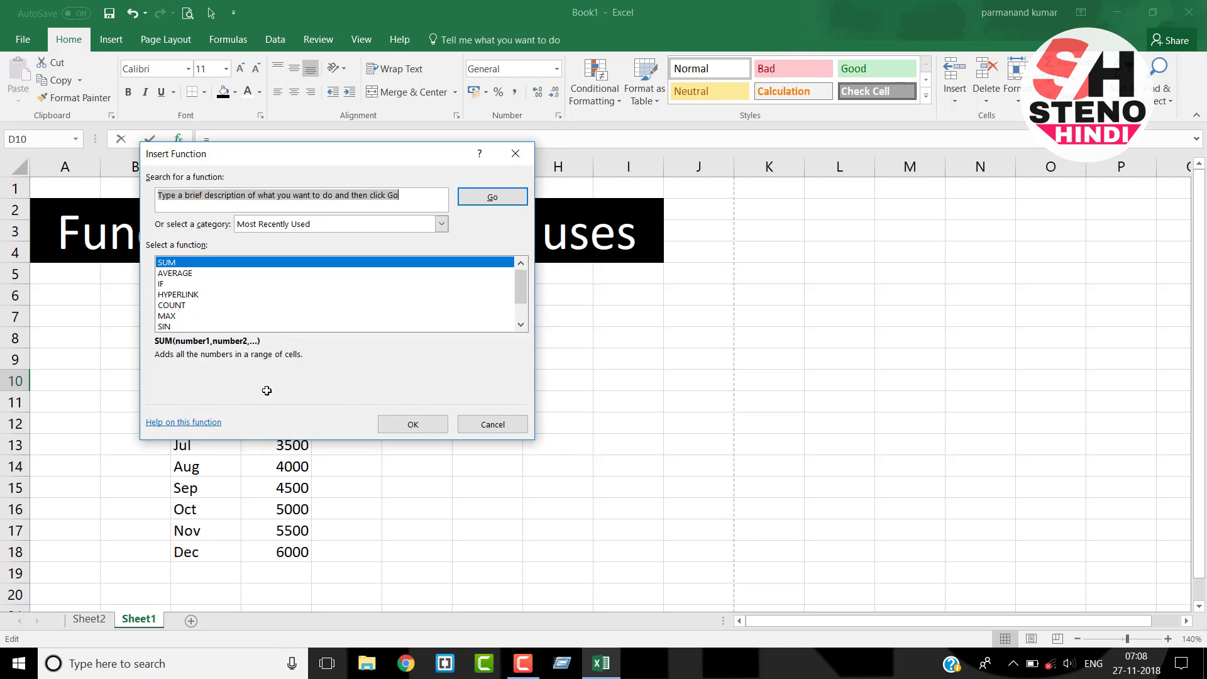
click(473, 429)
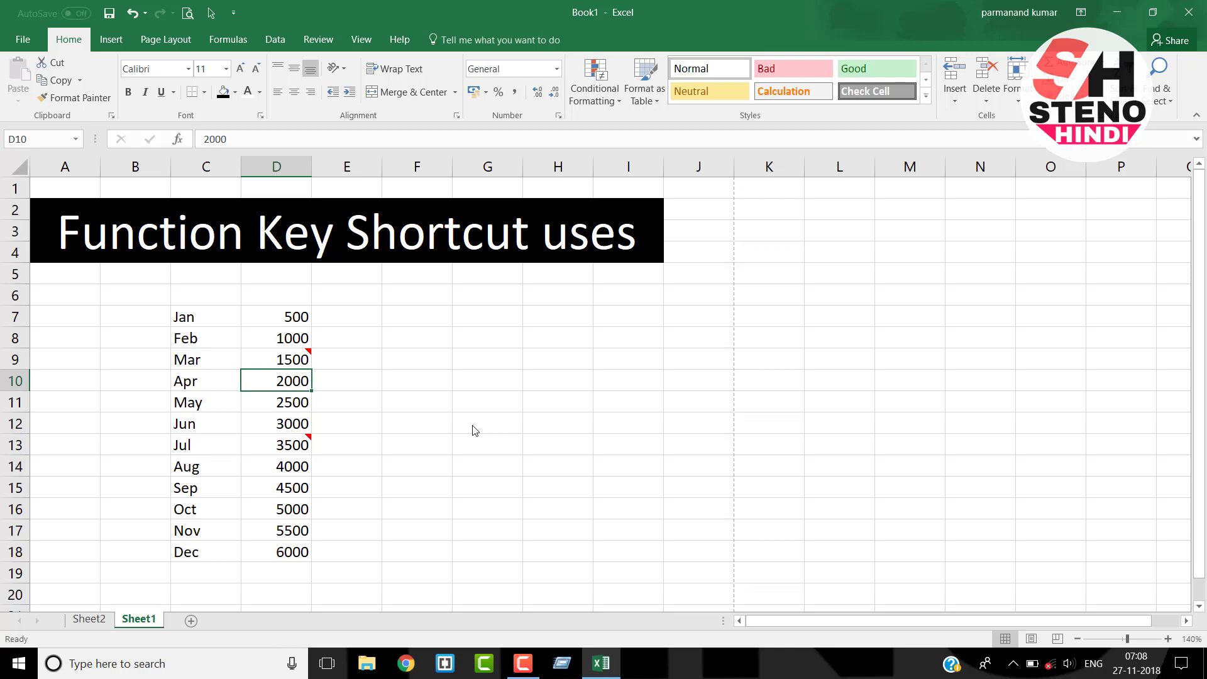
key(ctrl+F4)
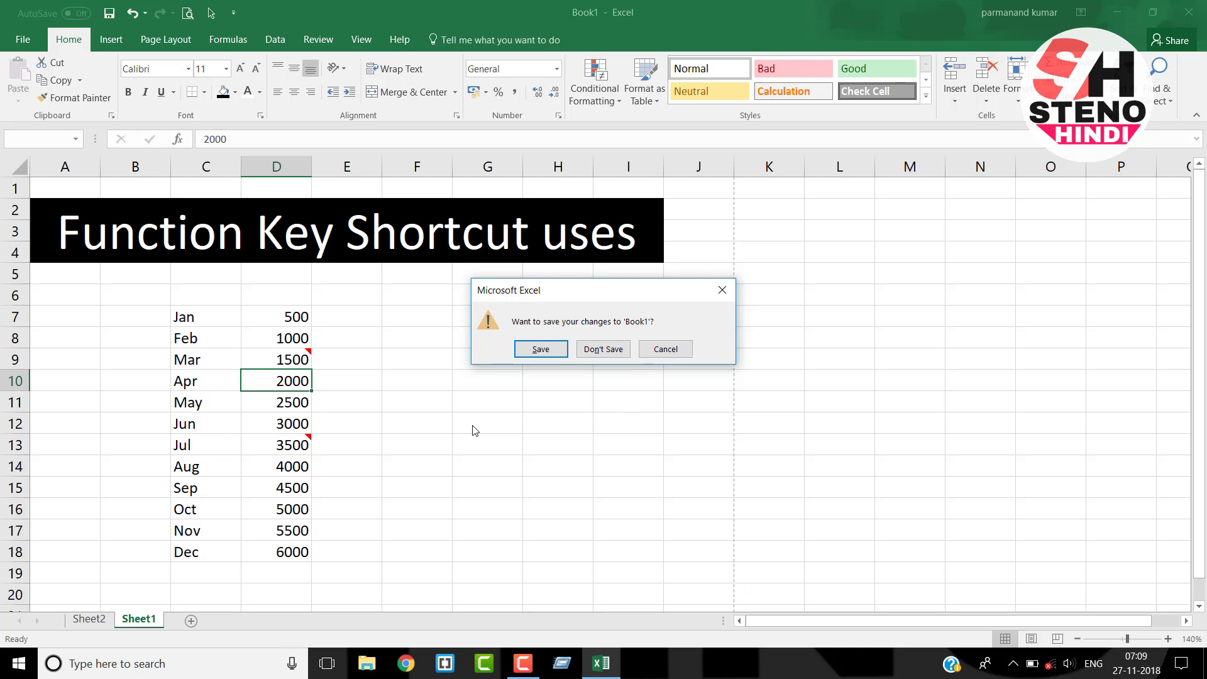
click(667, 349)
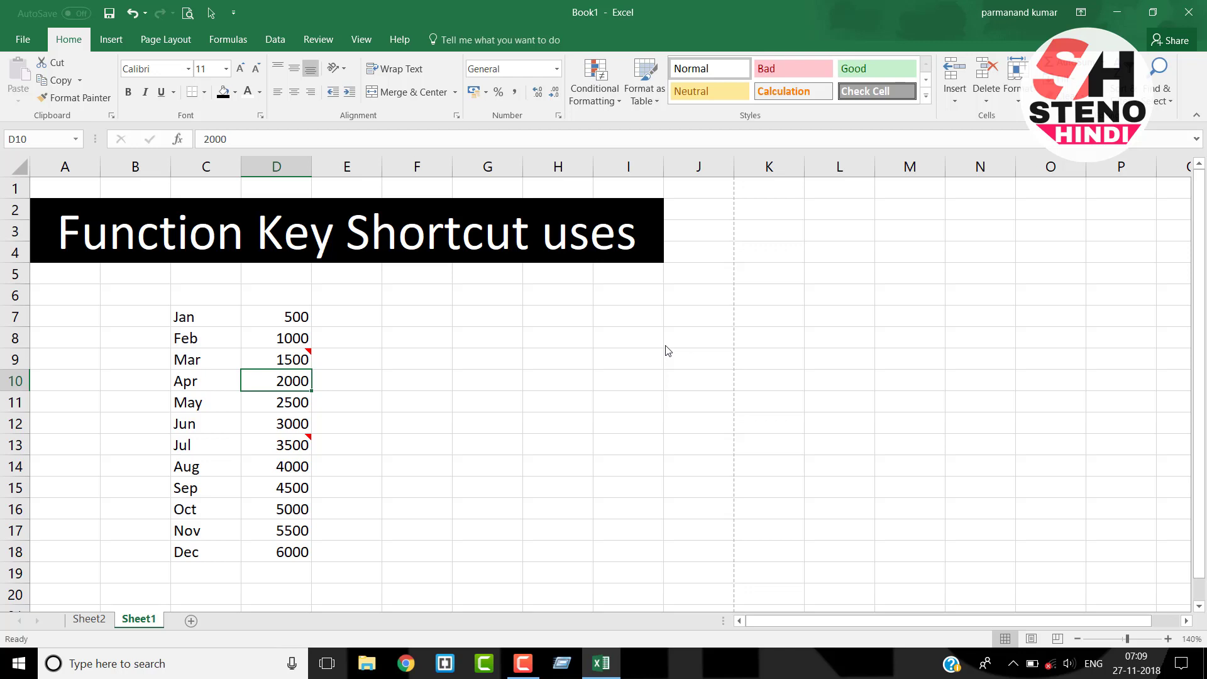
key(F5)
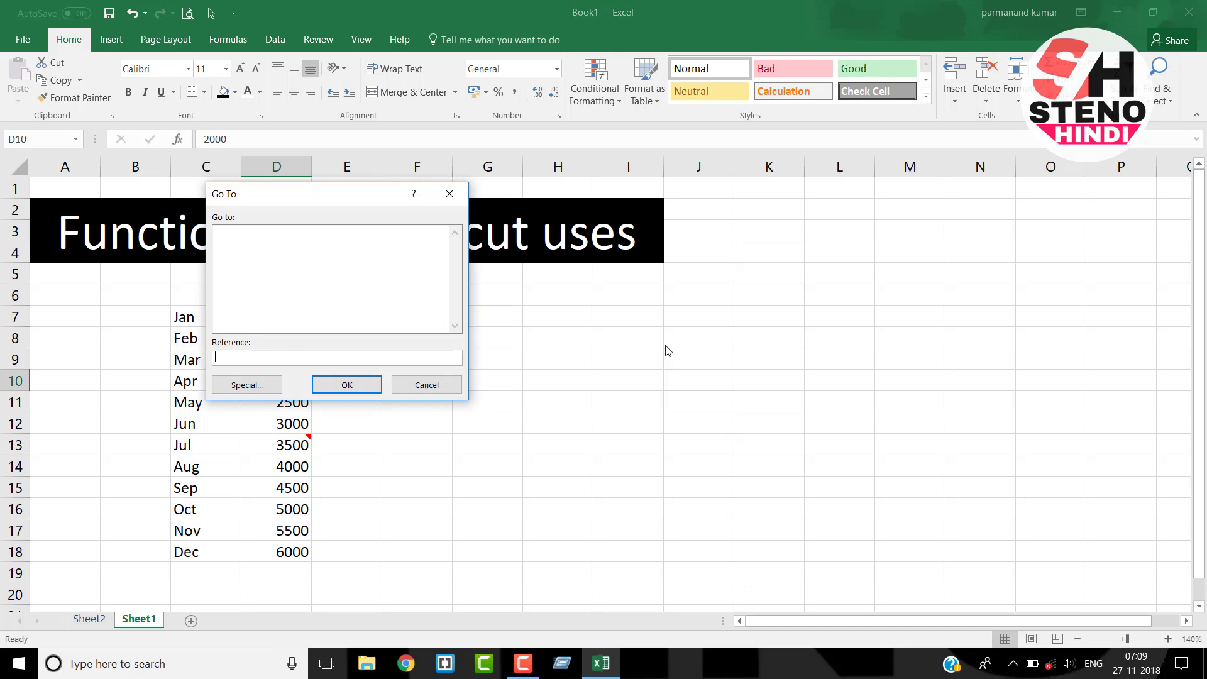
click(421, 386)
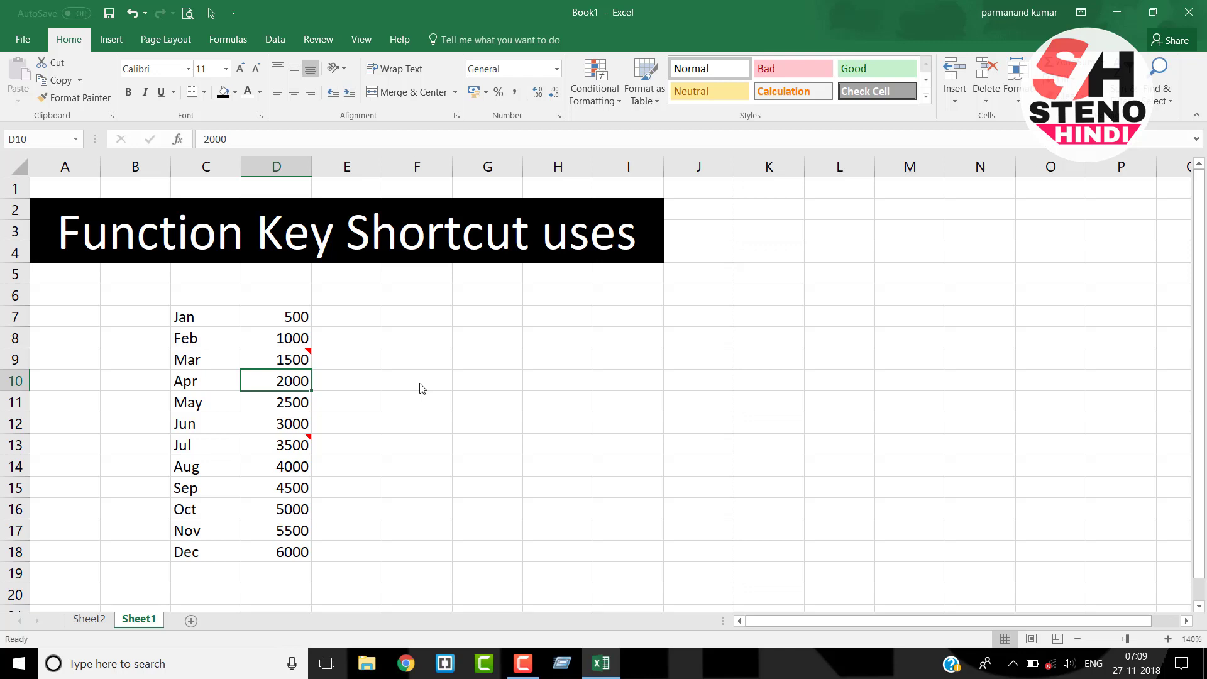
key(shift+F5)
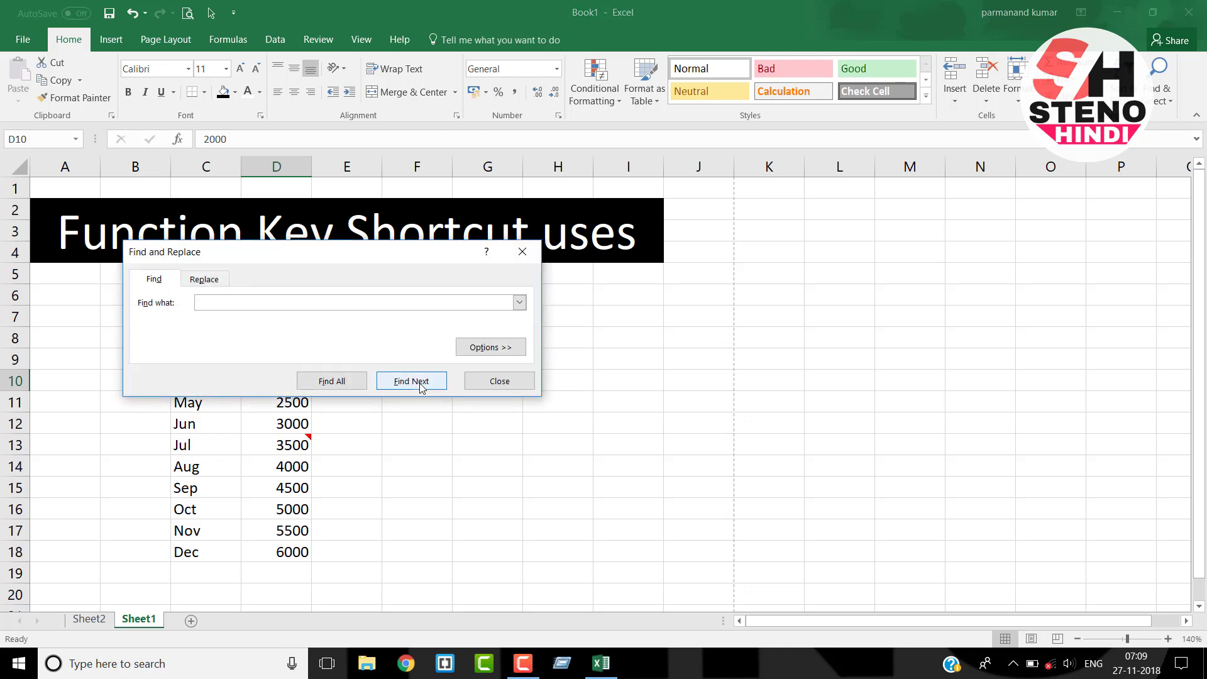
click(204, 279)
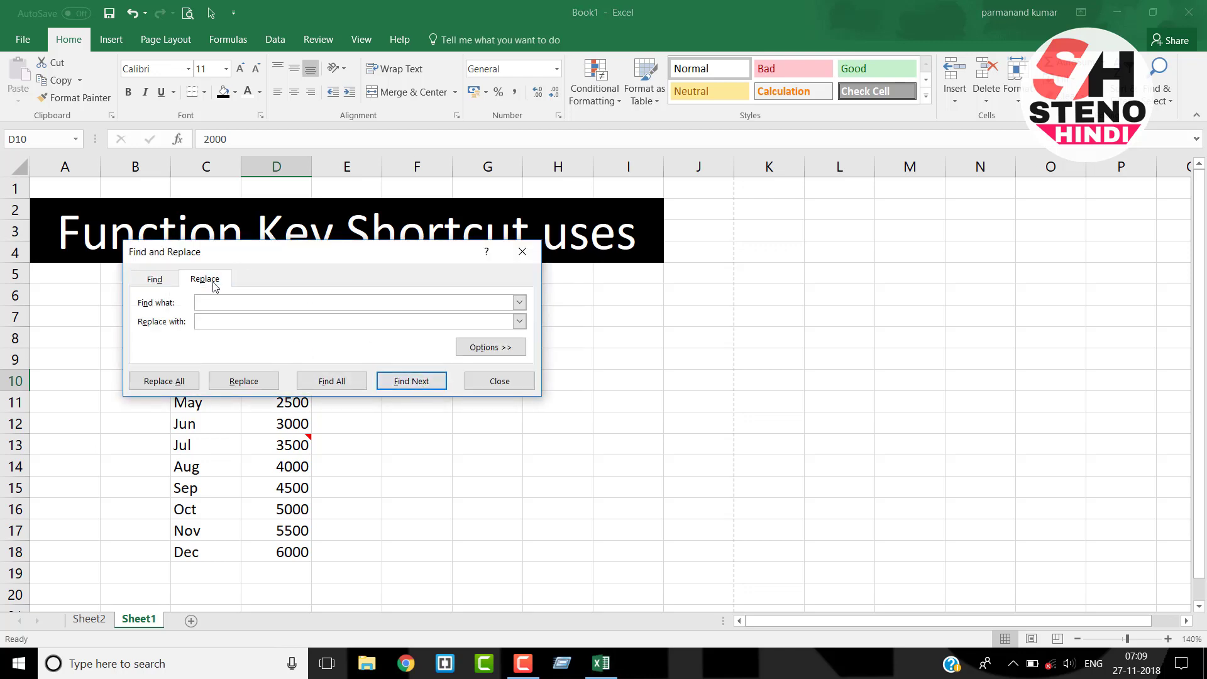
click(148, 282)
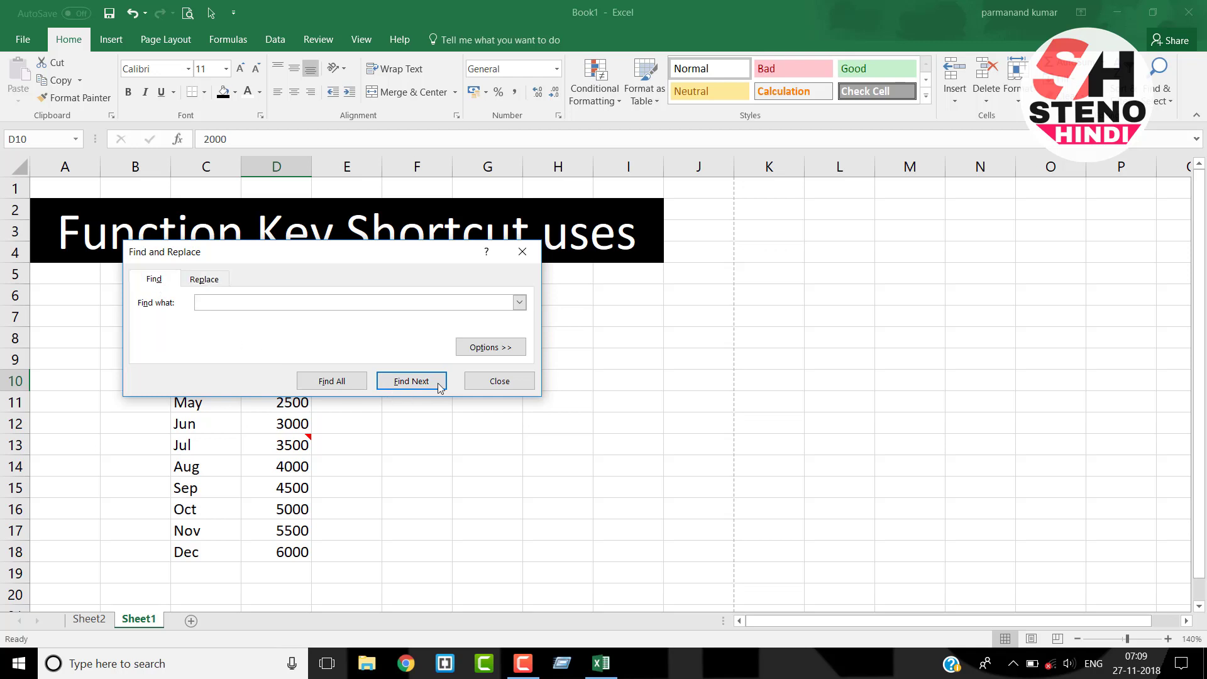
click(494, 385)
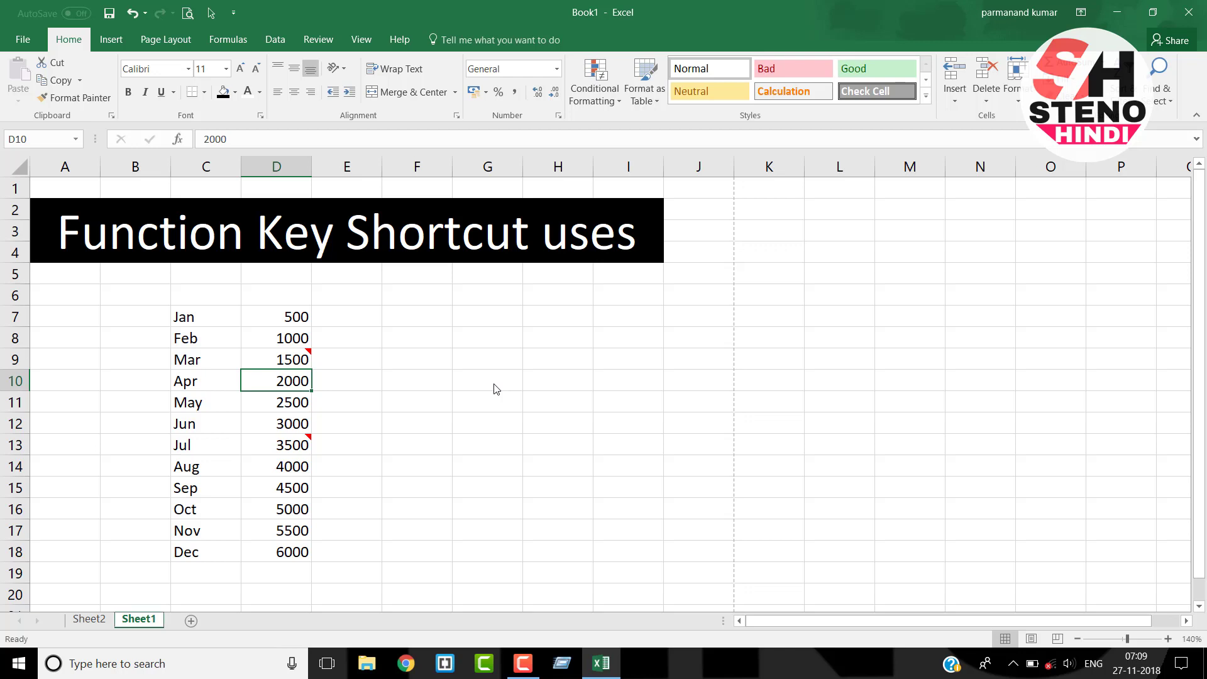
Step: From cell F9, open Insert > Pictures through KeyTips, cancel it, then select D9 (1500)
click(410, 367)
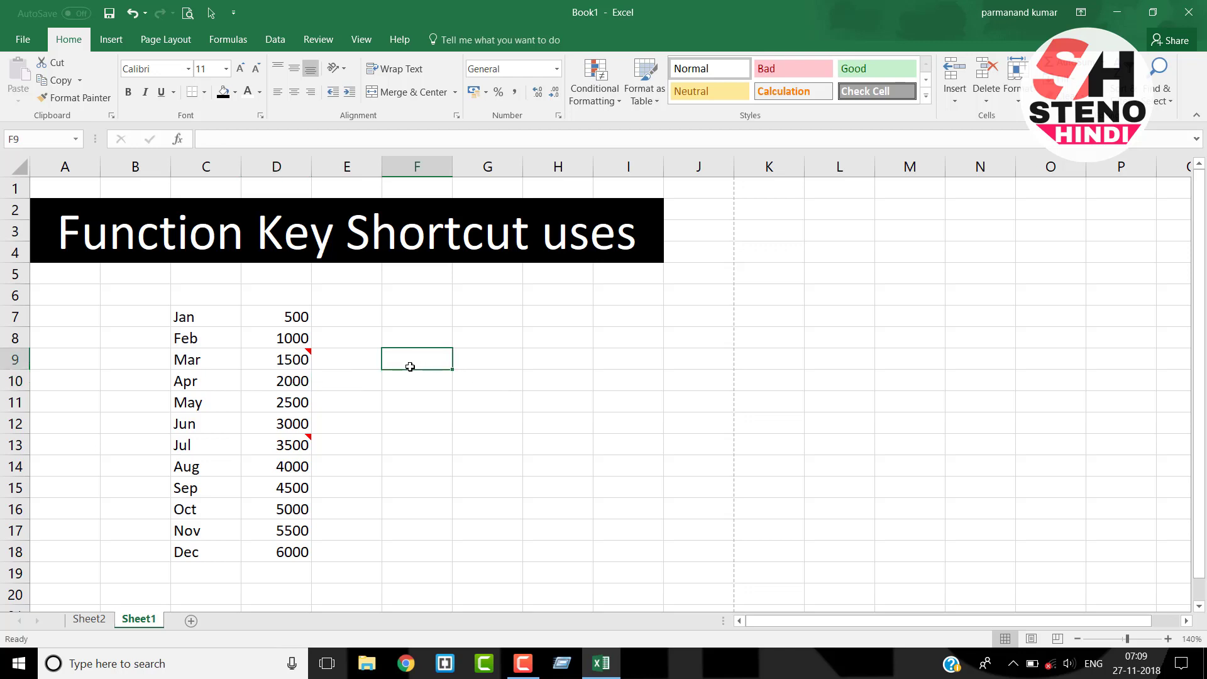
key(F10)
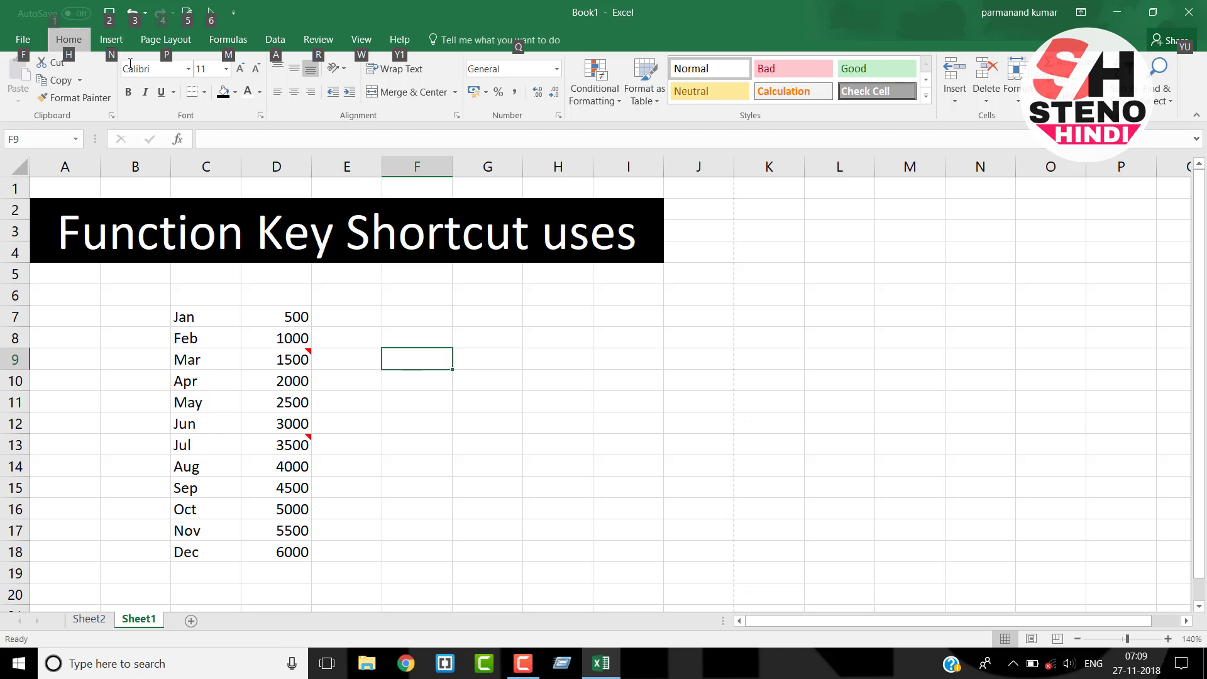
key(n)
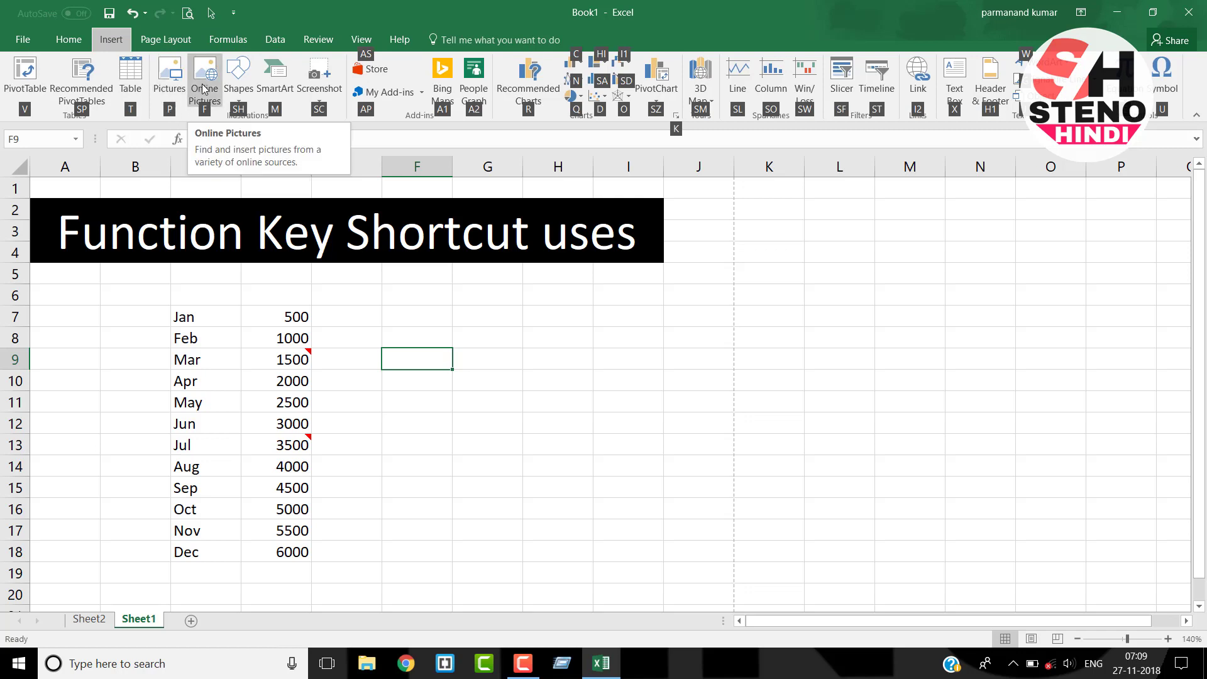
key(p)
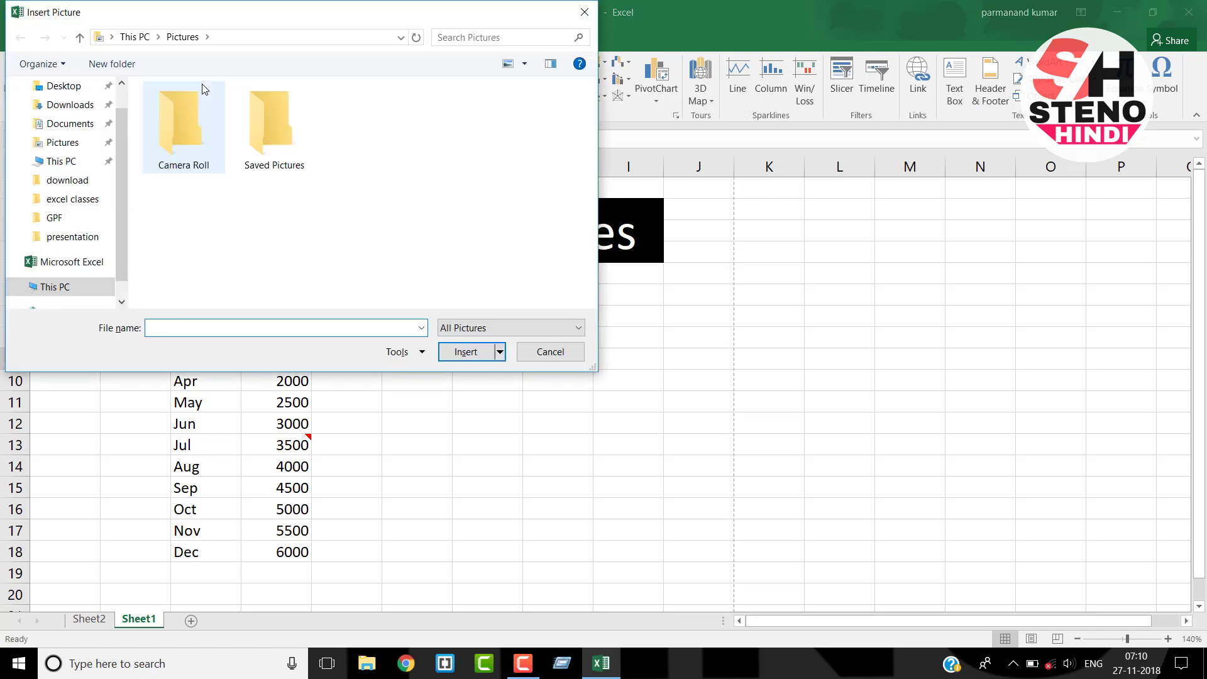
click(551, 354)
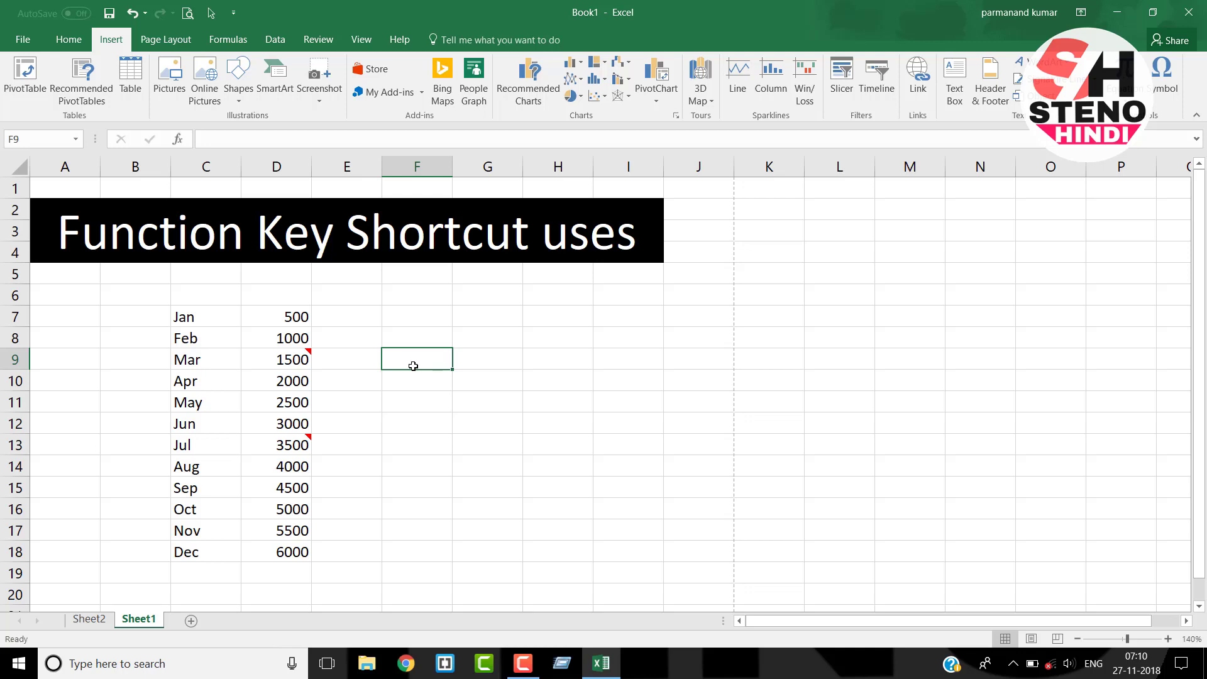
click(296, 364)
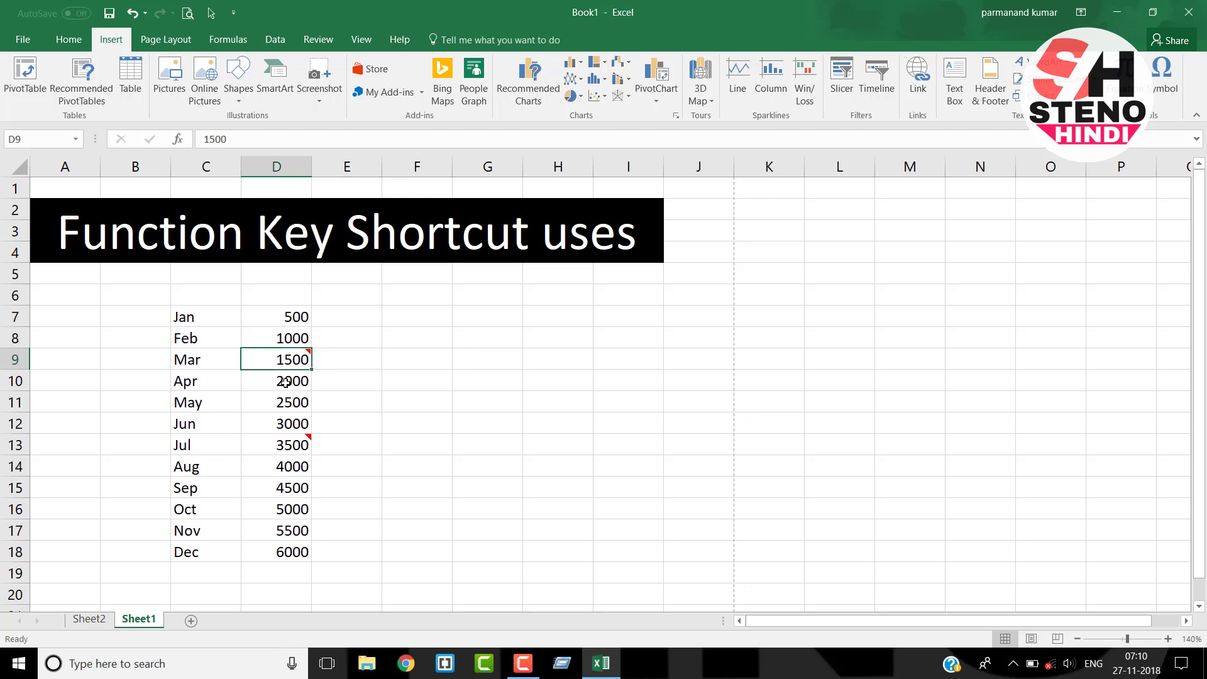
click(286, 383)
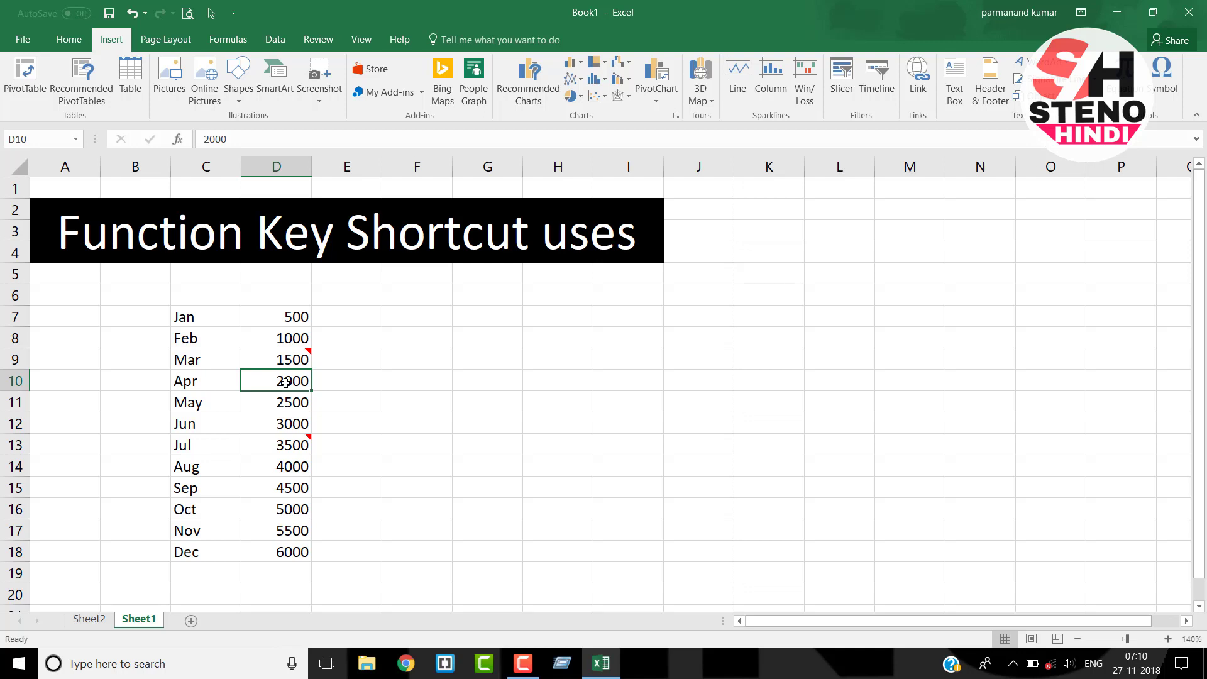
key(F7)
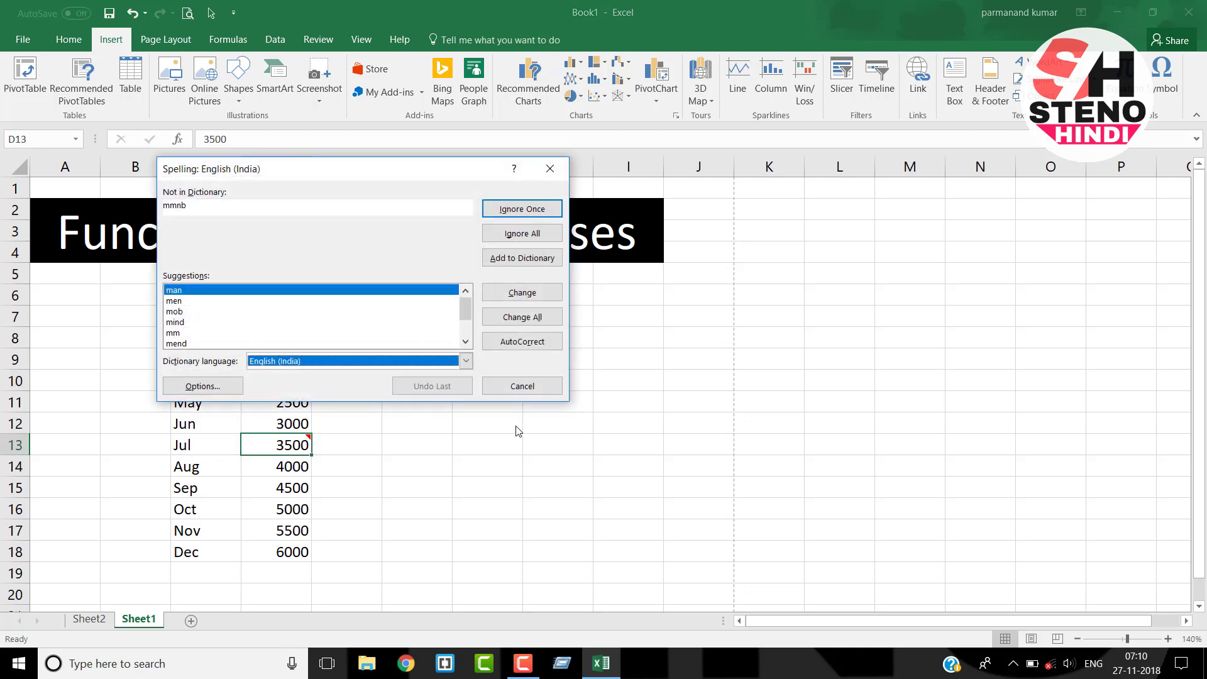
click(554, 379)
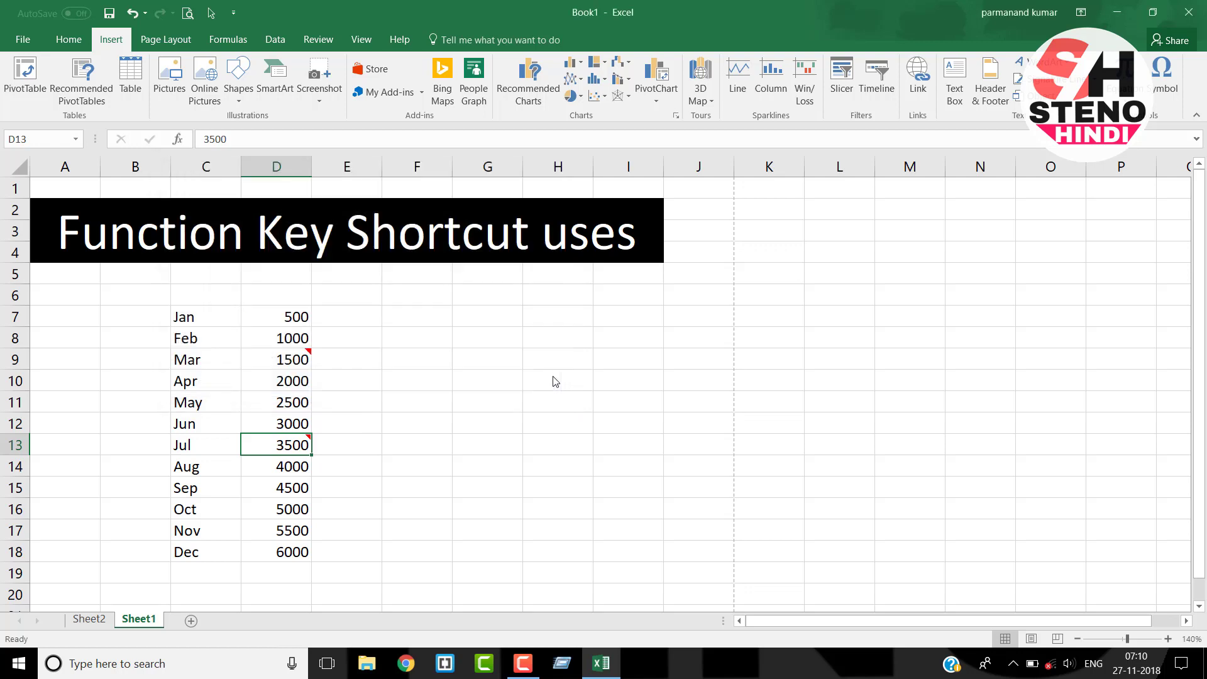
click(251, 407)
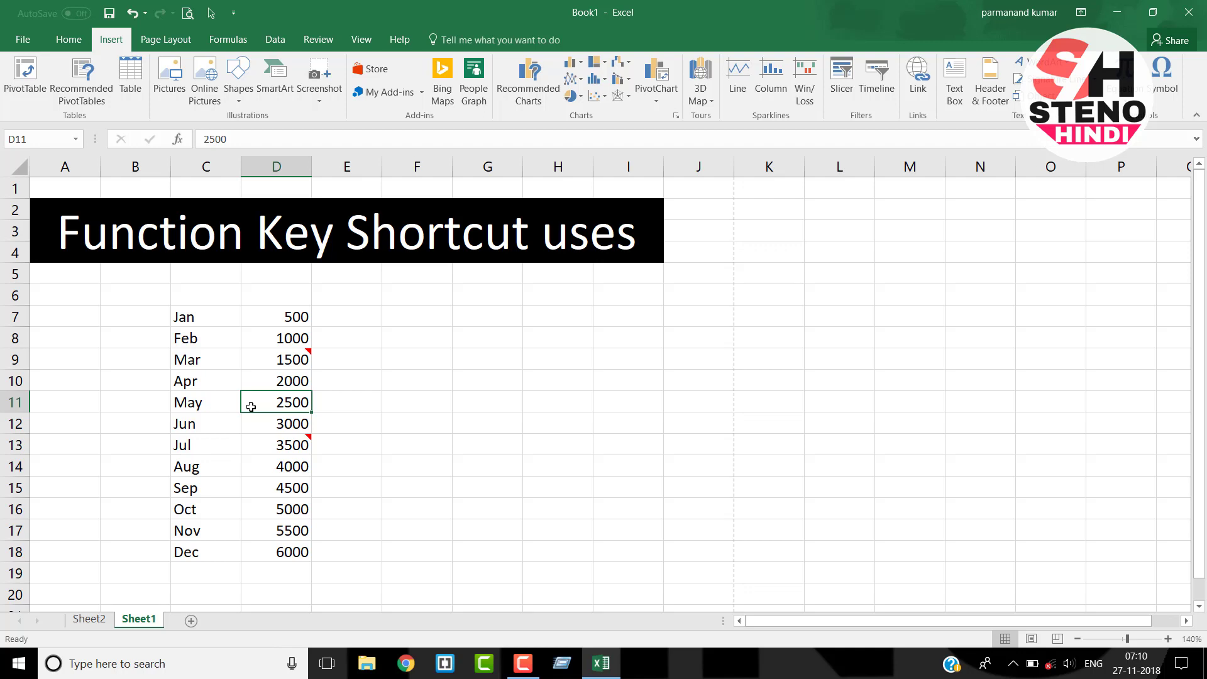
key(alt+F8)
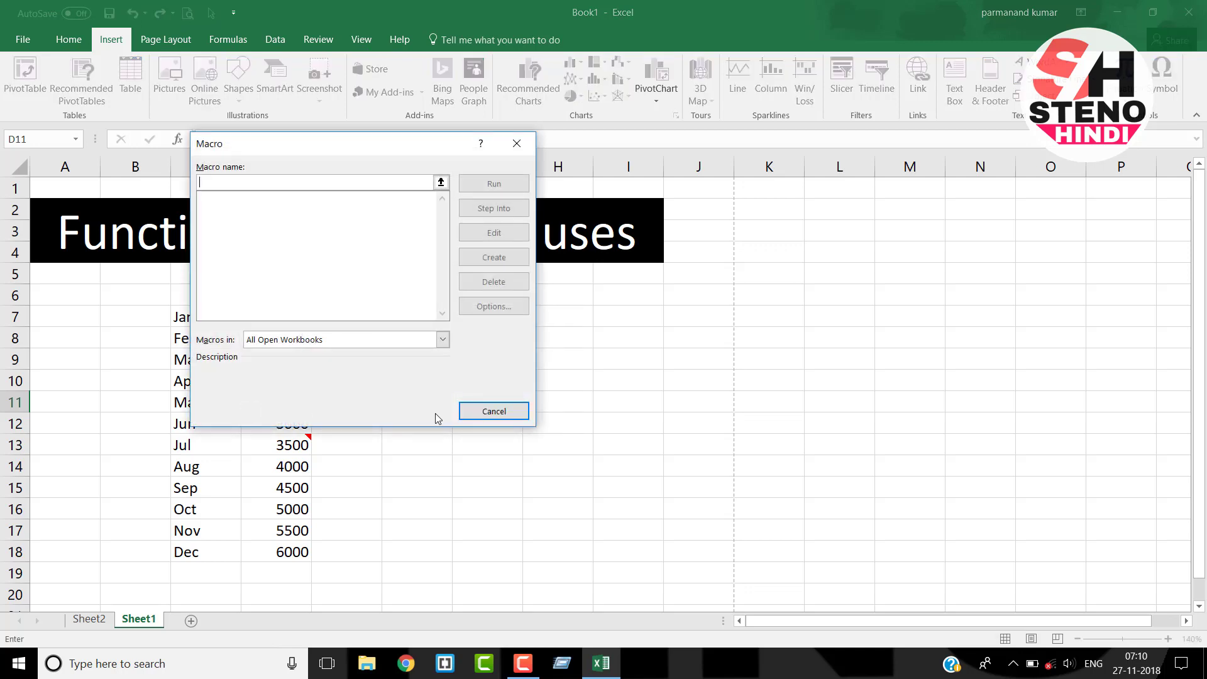
click(493, 411)
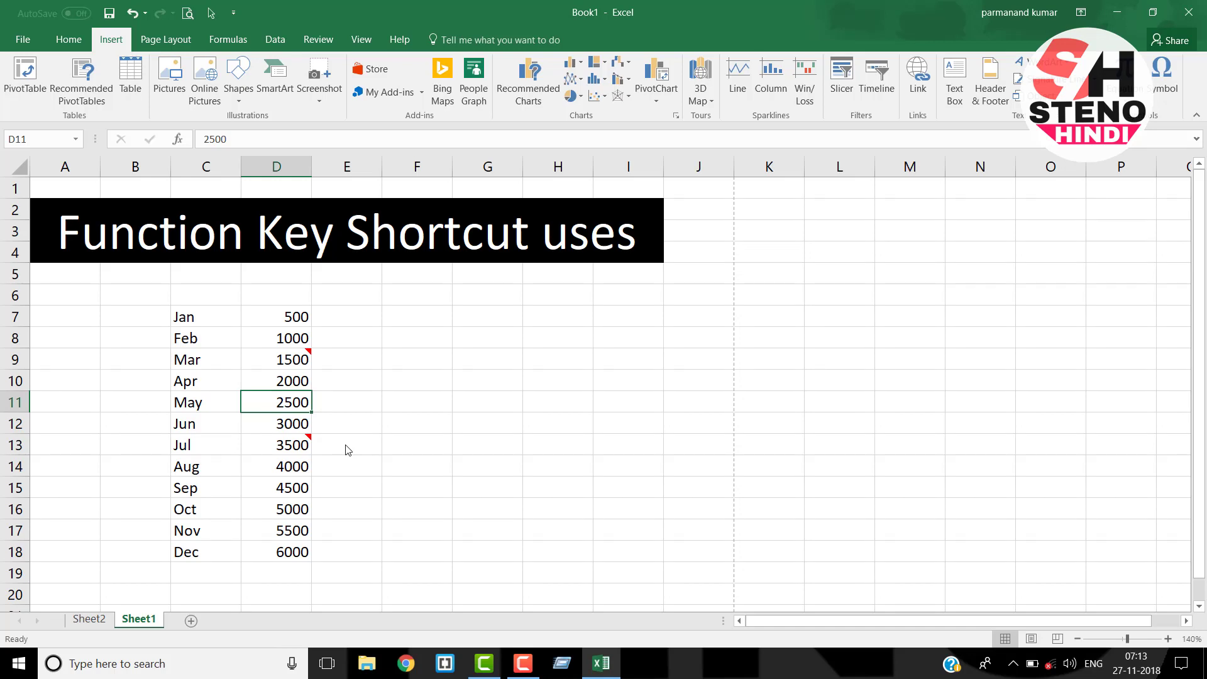
Step: Show Comment 2 and Comment 1 from the Selection Pane, close it, and select L9
key(alt+F10)
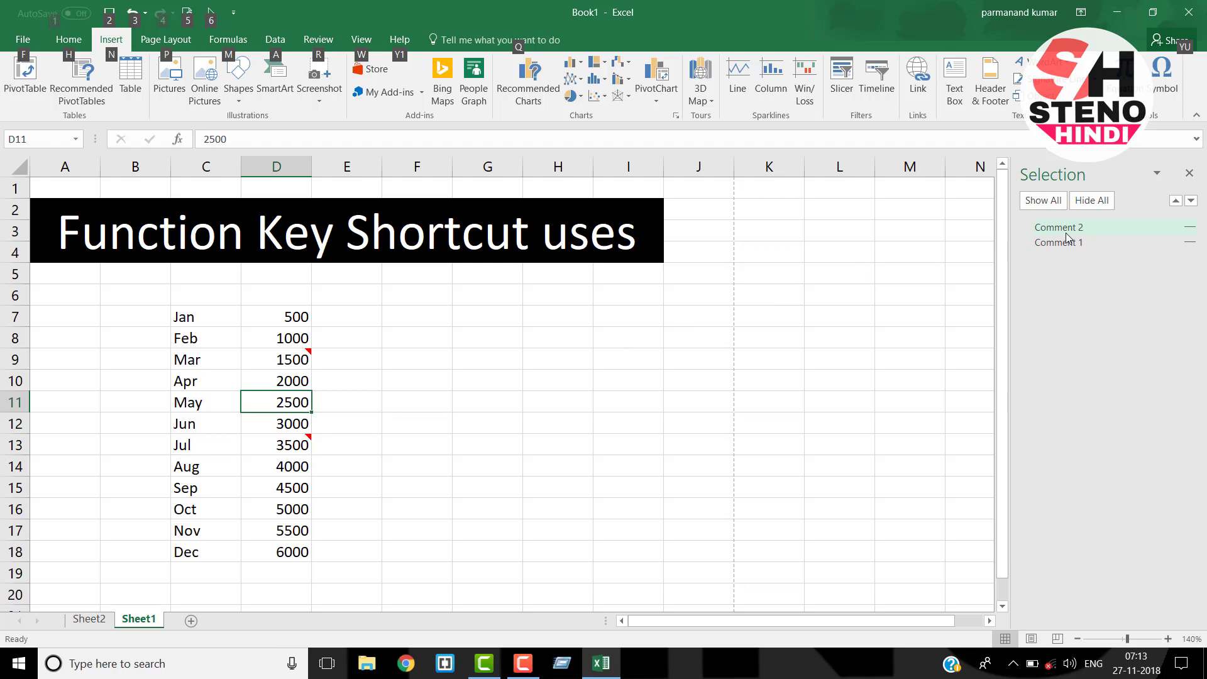
click(1189, 228)
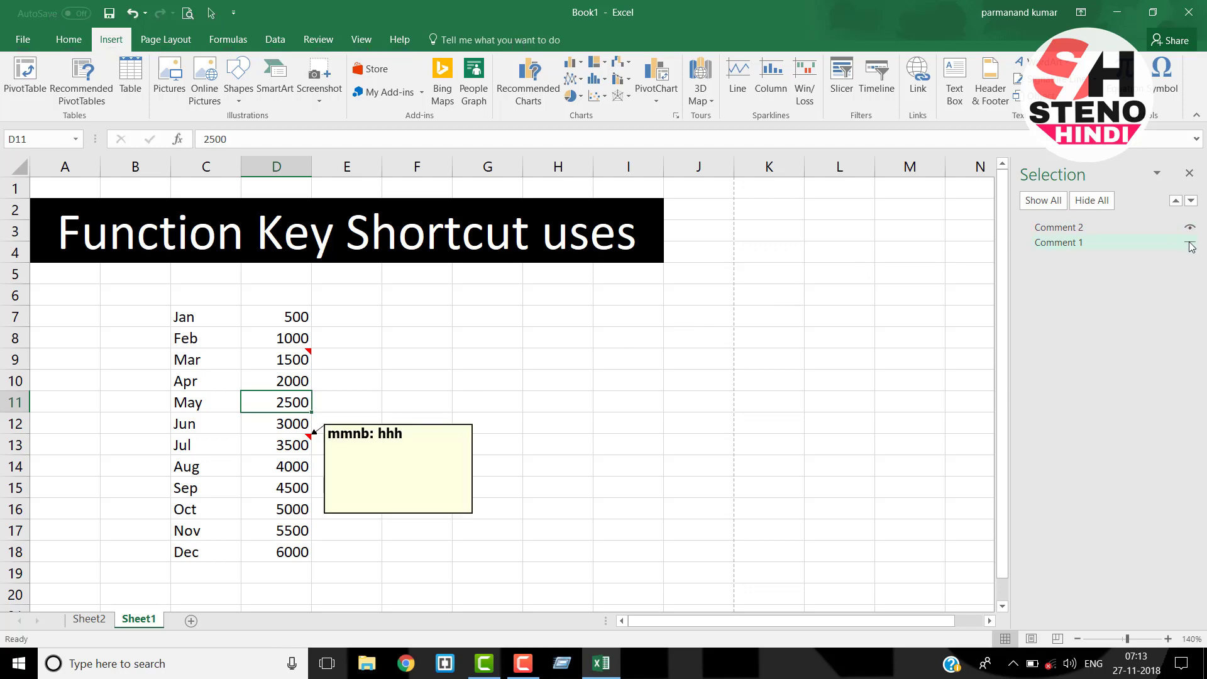
click(1190, 244)
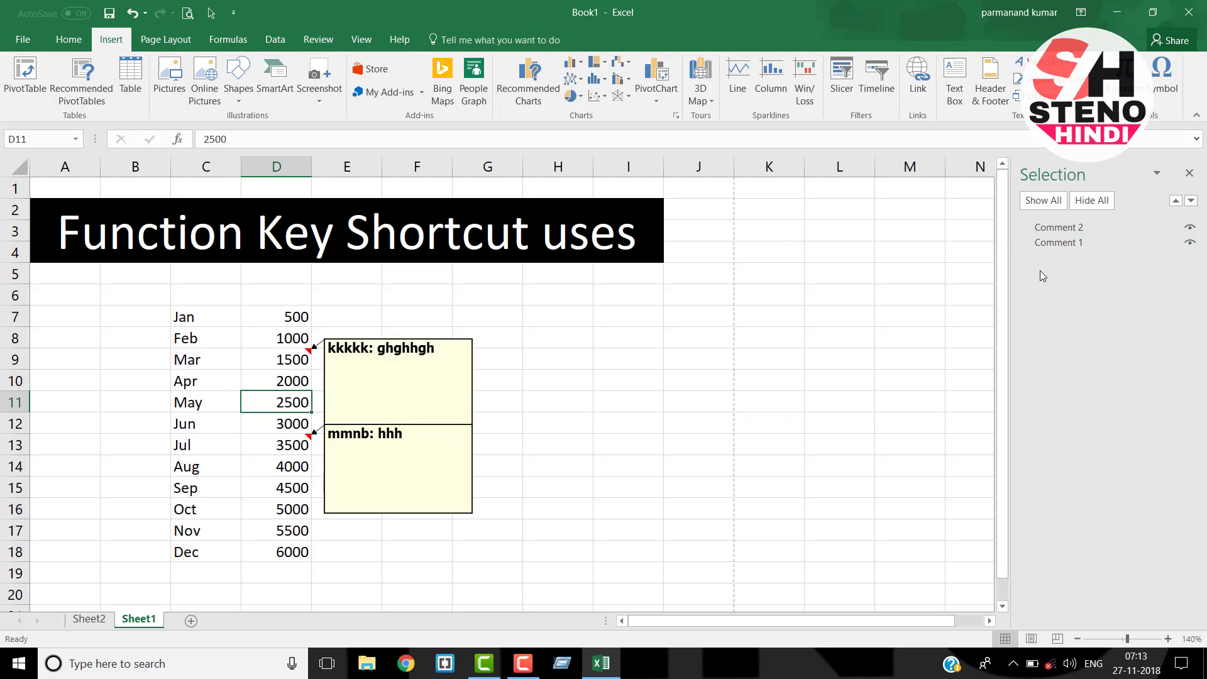
click(1190, 174)
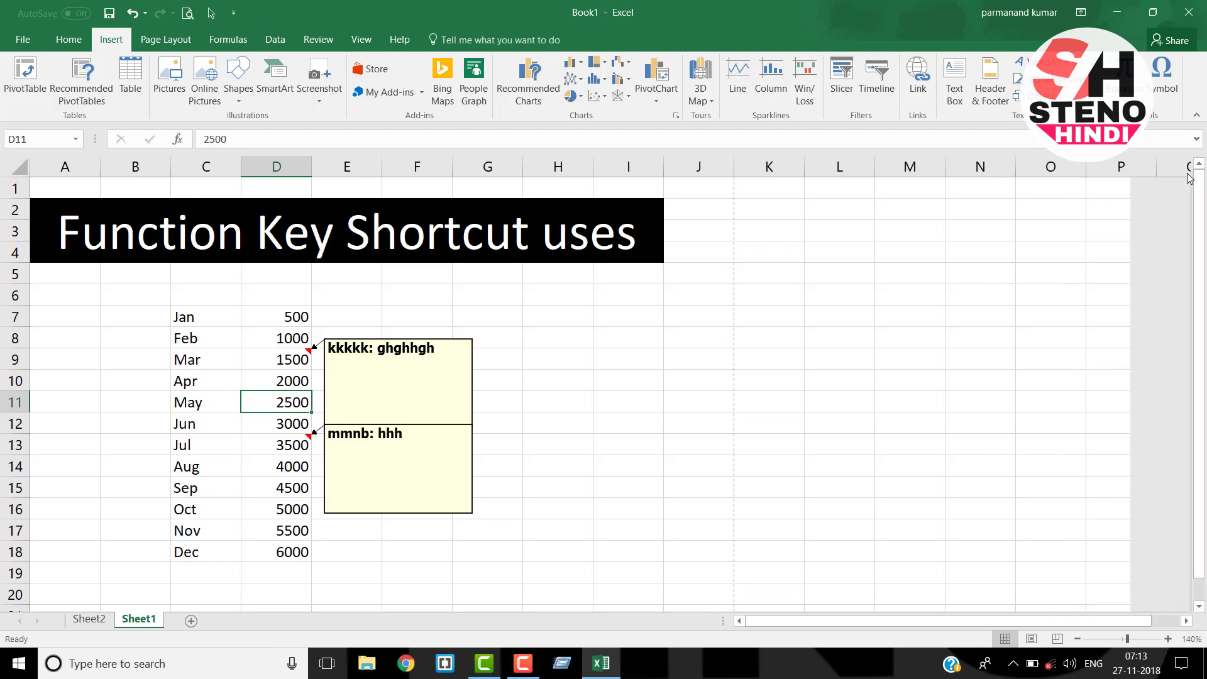
click(854, 363)
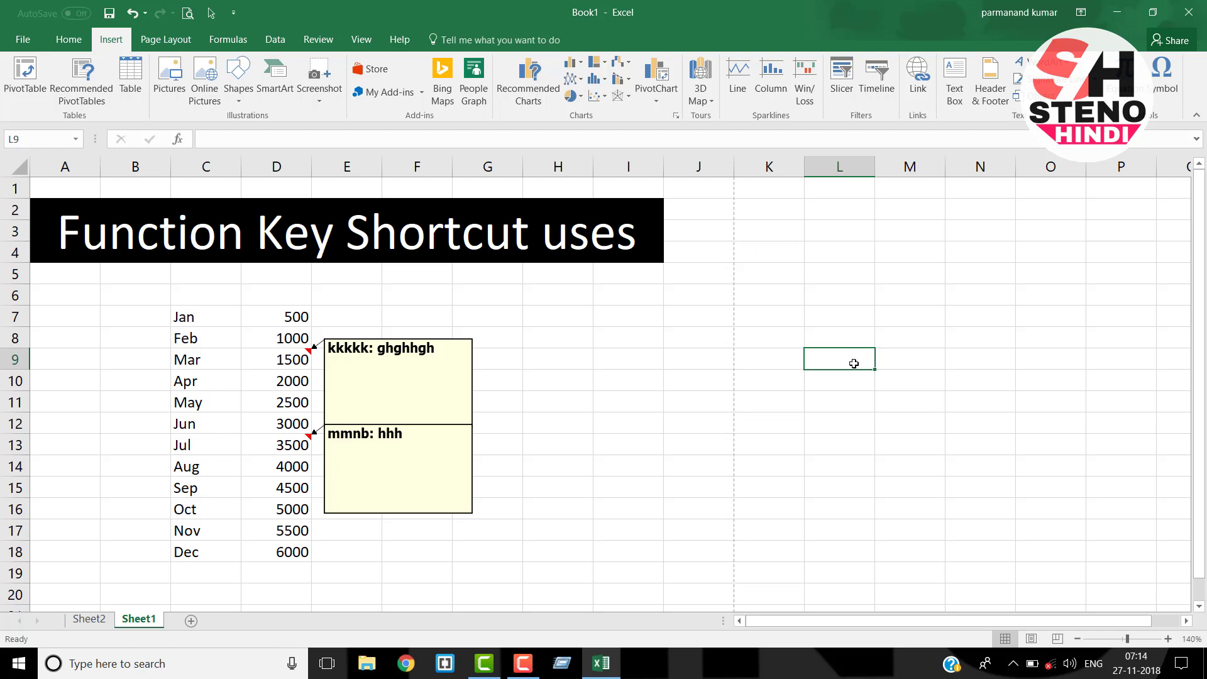
Step: Create blank chart sheet Chart1, then chart C7:D18 as columns on Chart2 and return to Sheet1
key(F11)
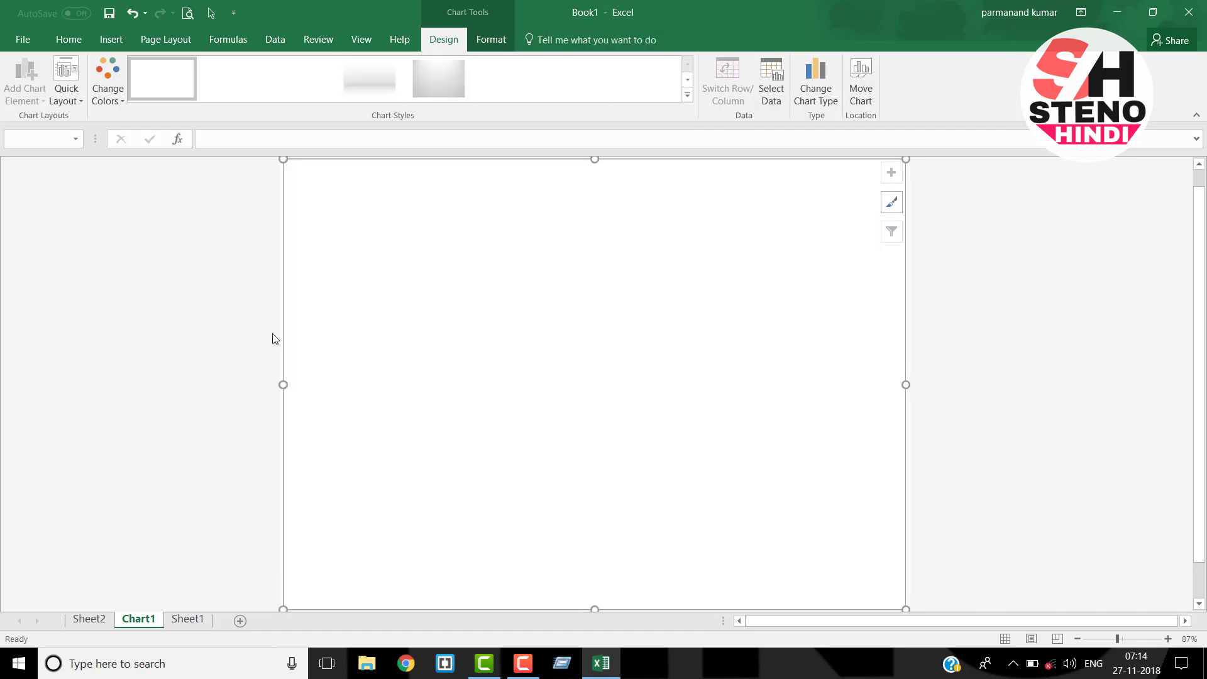
click(182, 621)
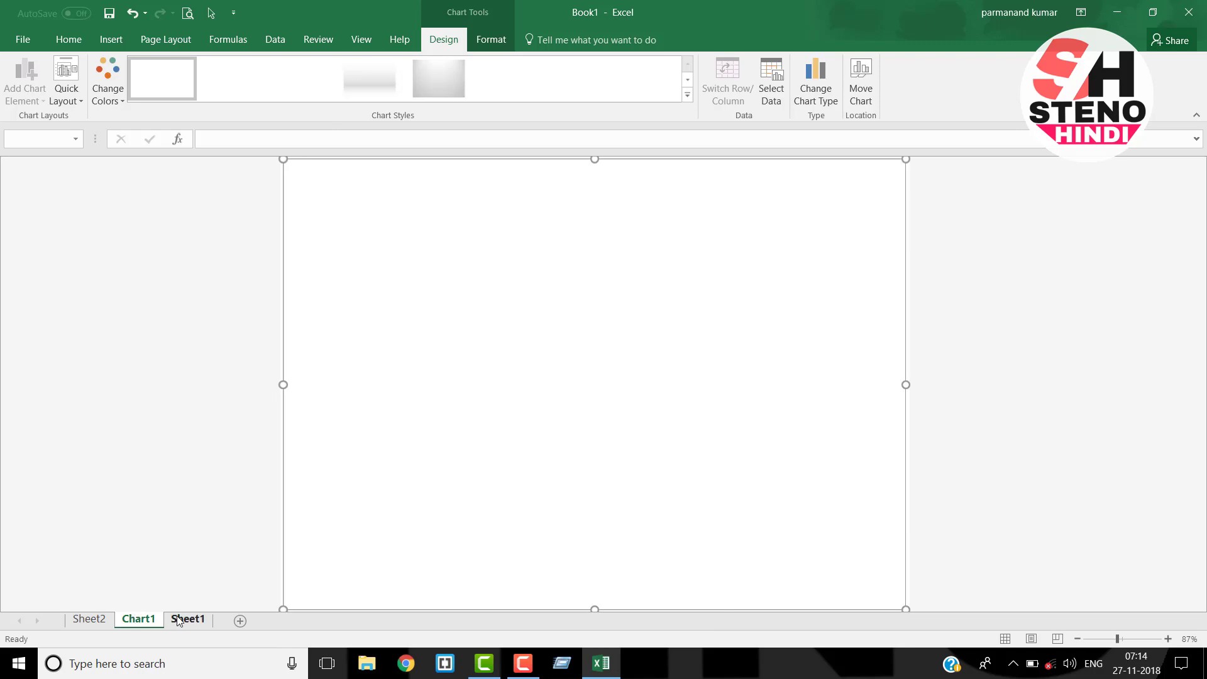
click(239, 442)
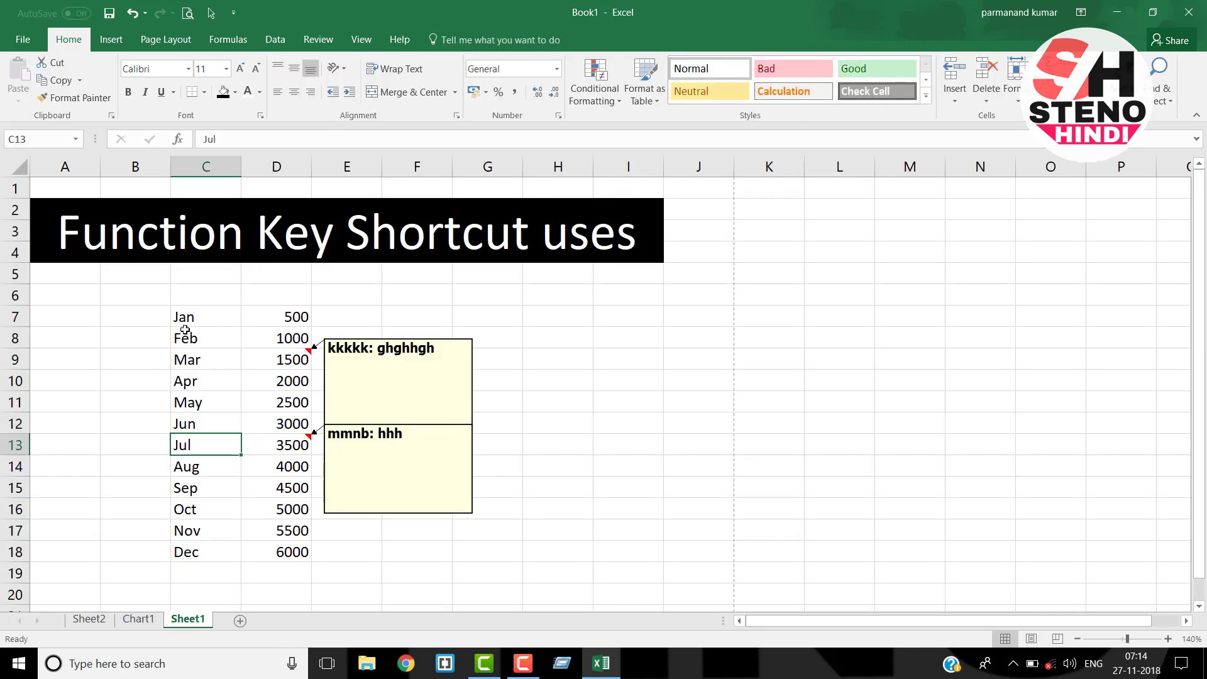
click(186, 332)
double_click(184, 334)
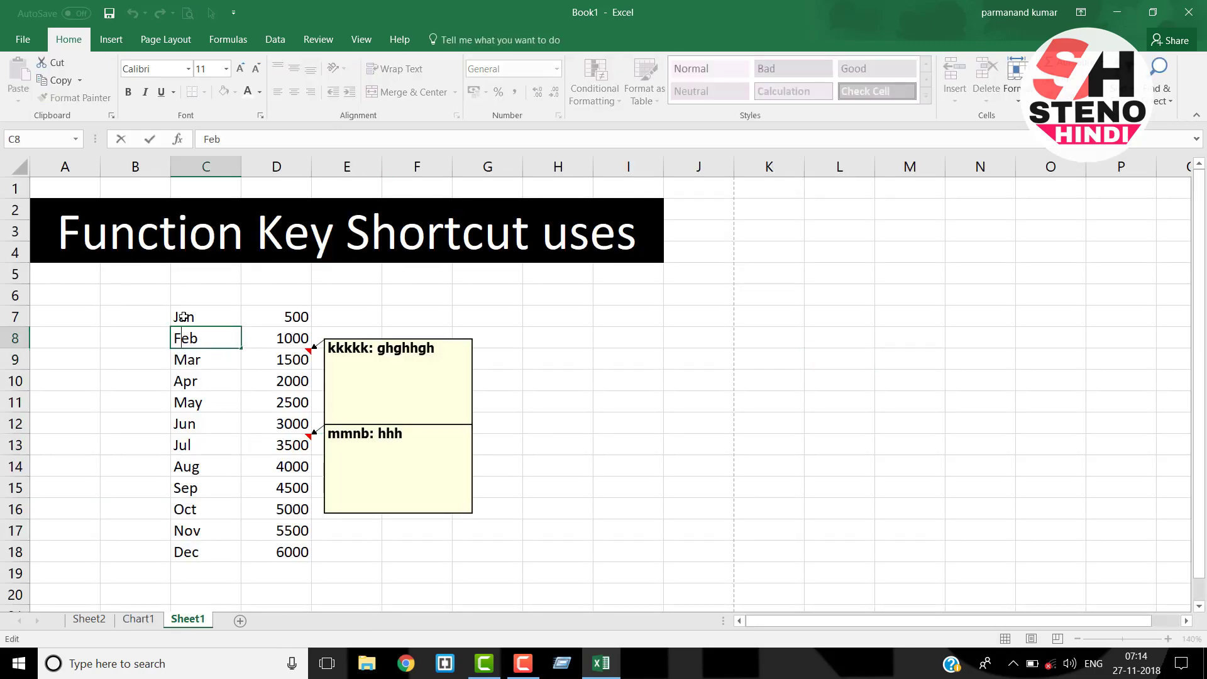
drag(184, 317, 258, 552)
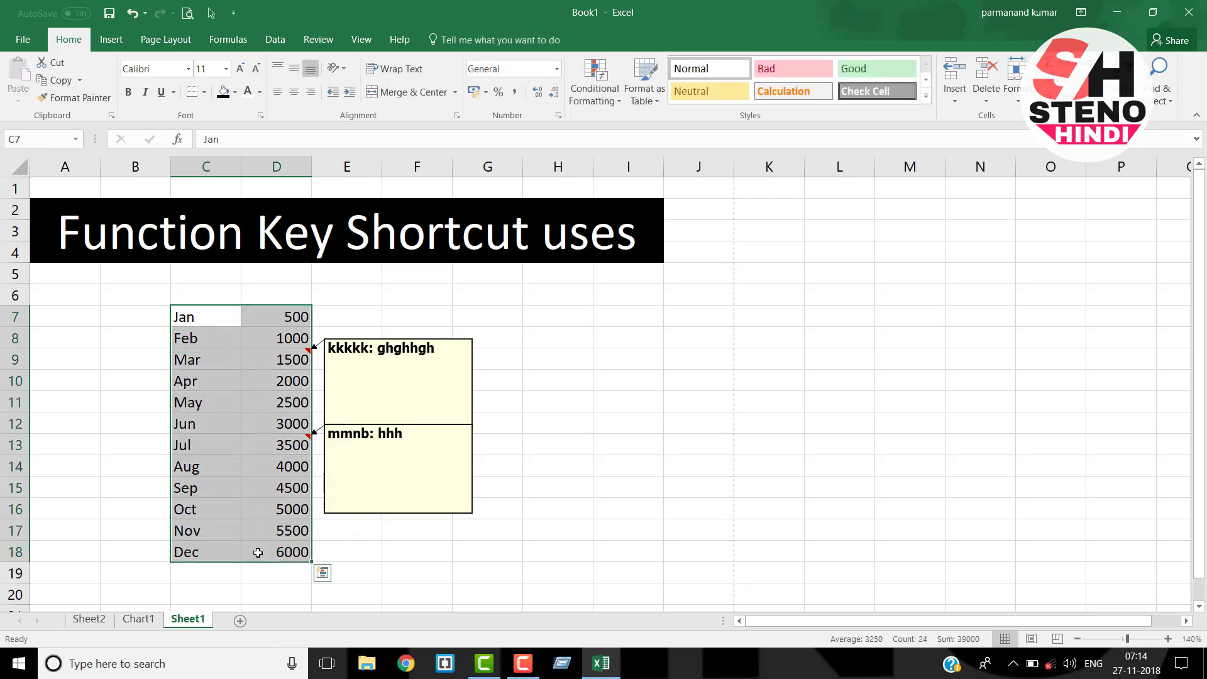
key(F11)
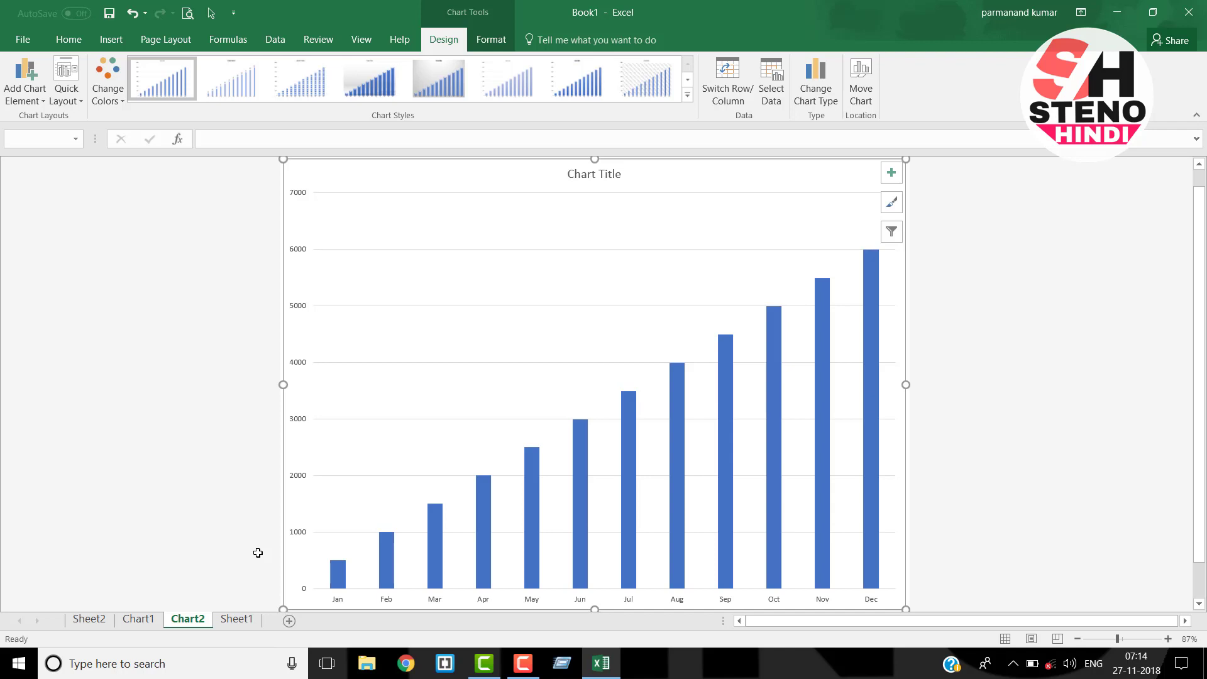
click(227, 618)
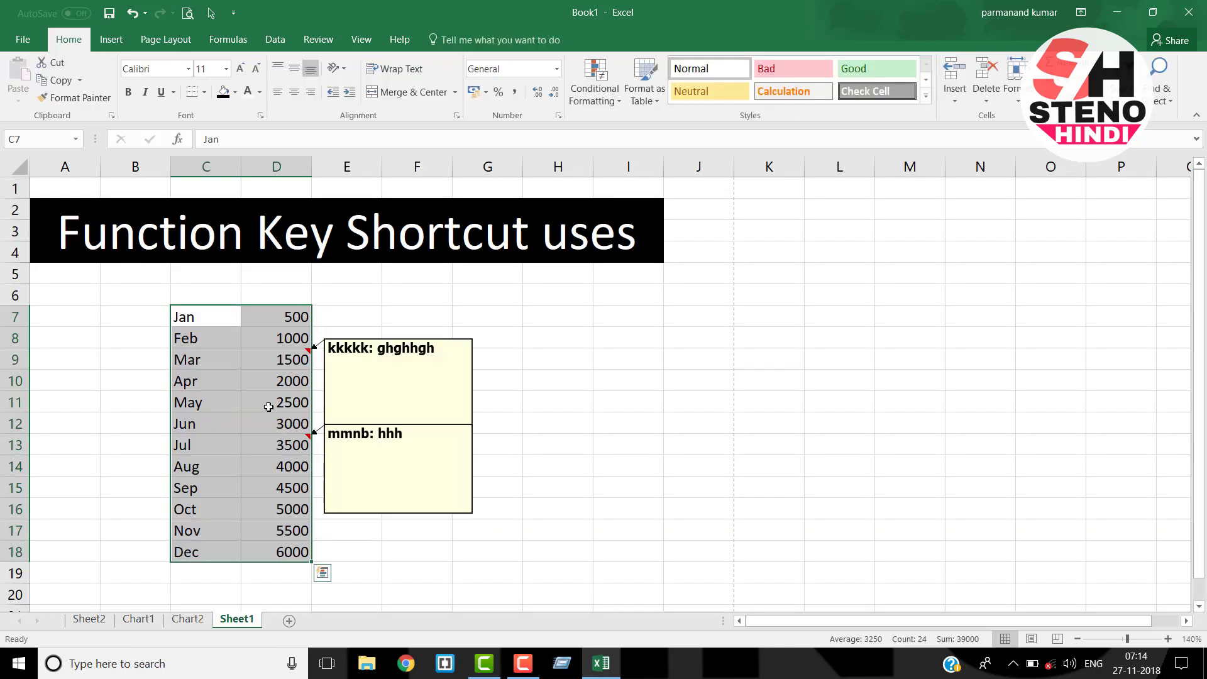
click(561, 363)
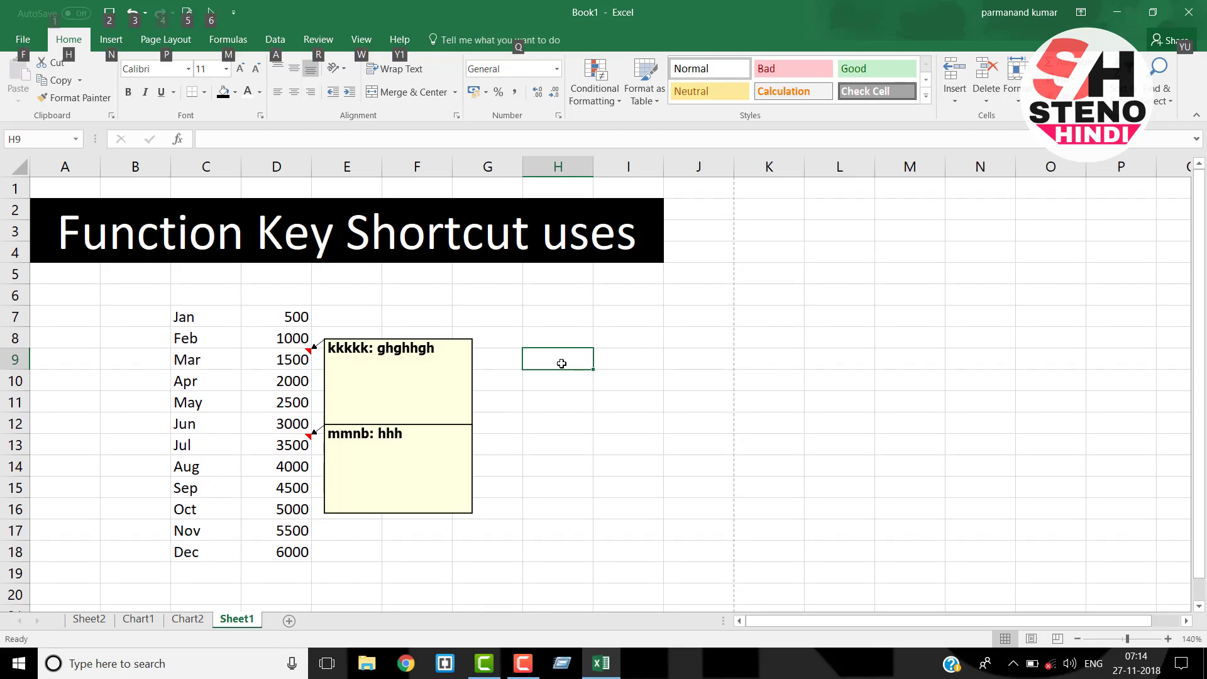
Step: Add an empty Module1 in the VBA editor, switch back to Excel, and select D13
key(alt+F11)
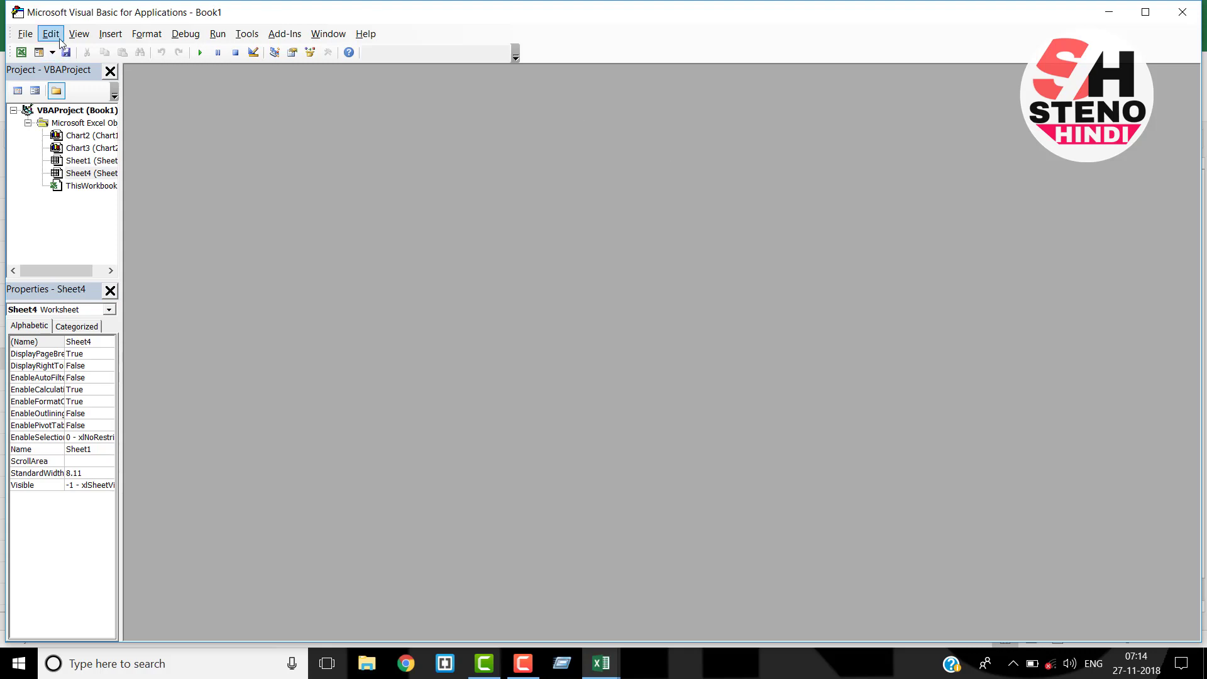
click(110, 34)
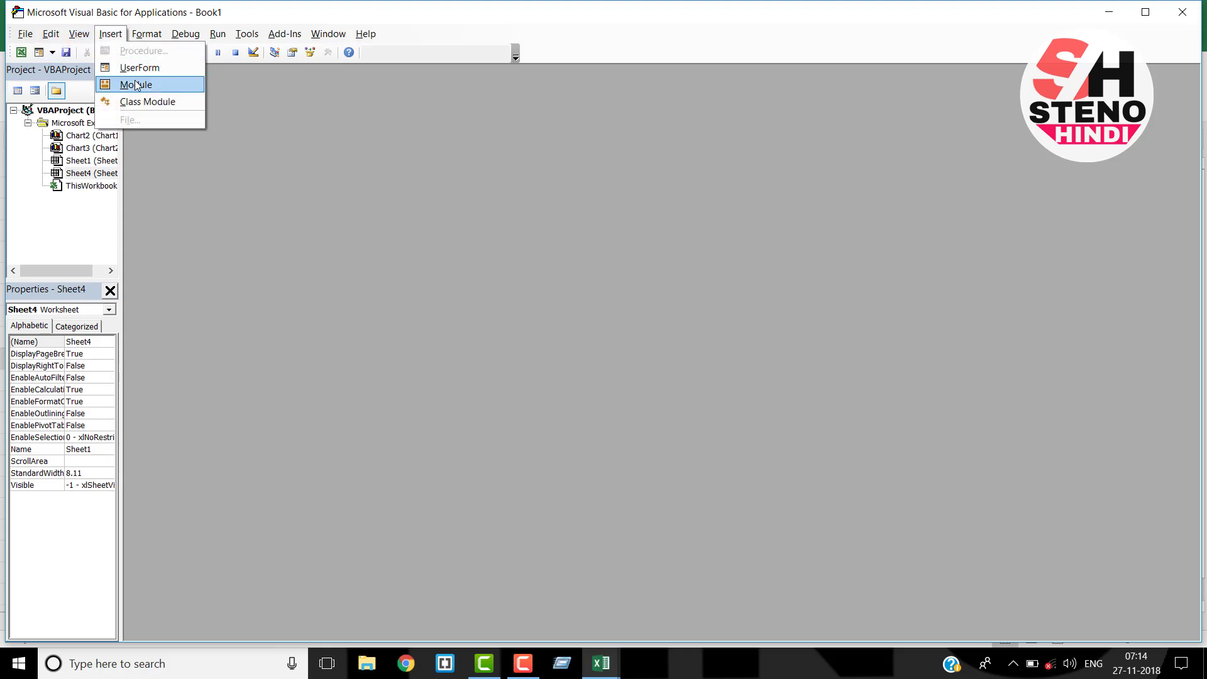
click(137, 85)
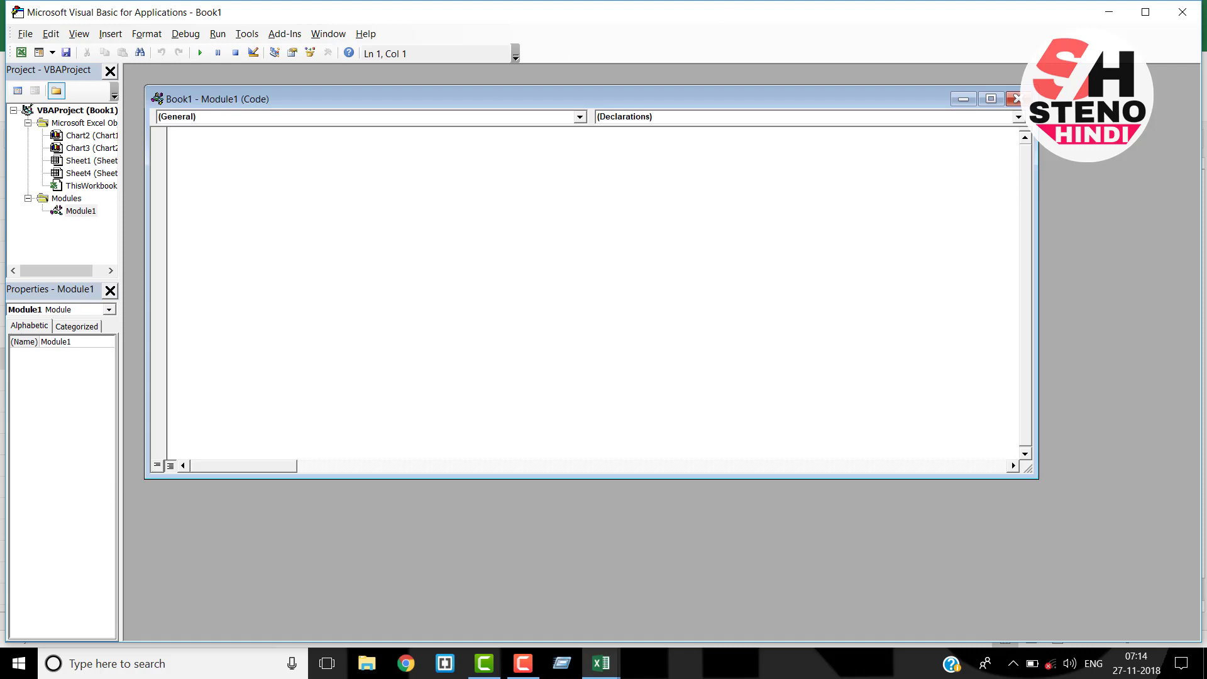
key(alt+F11)
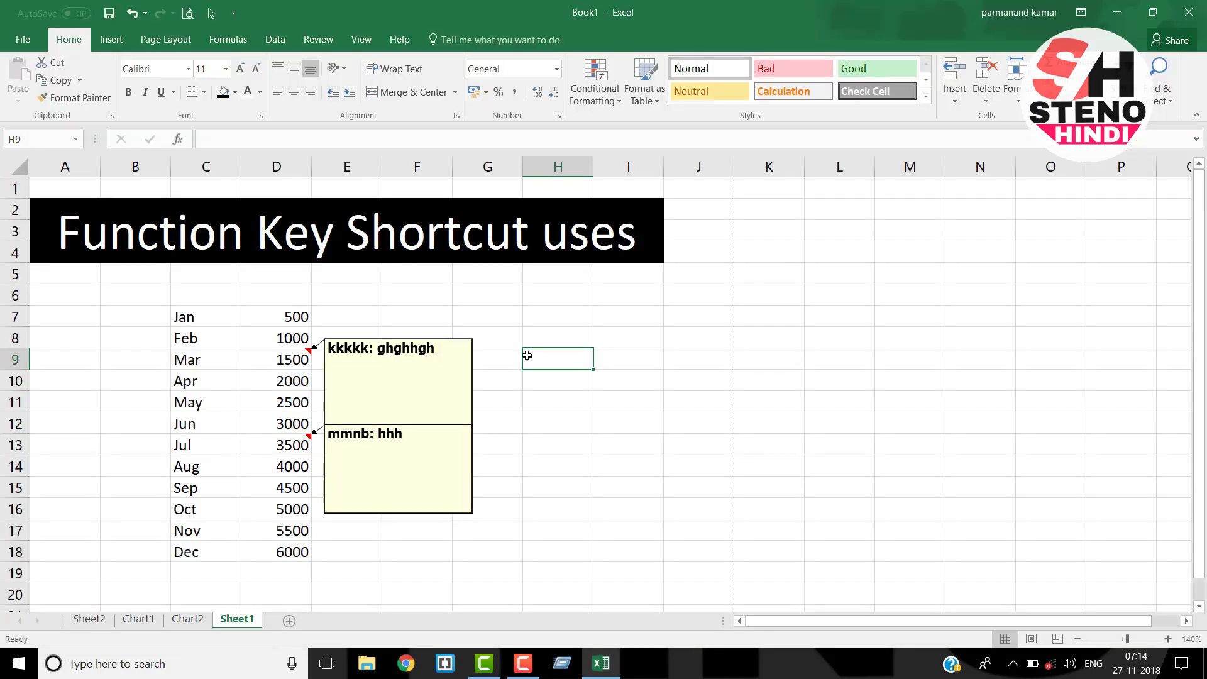
click(277, 448)
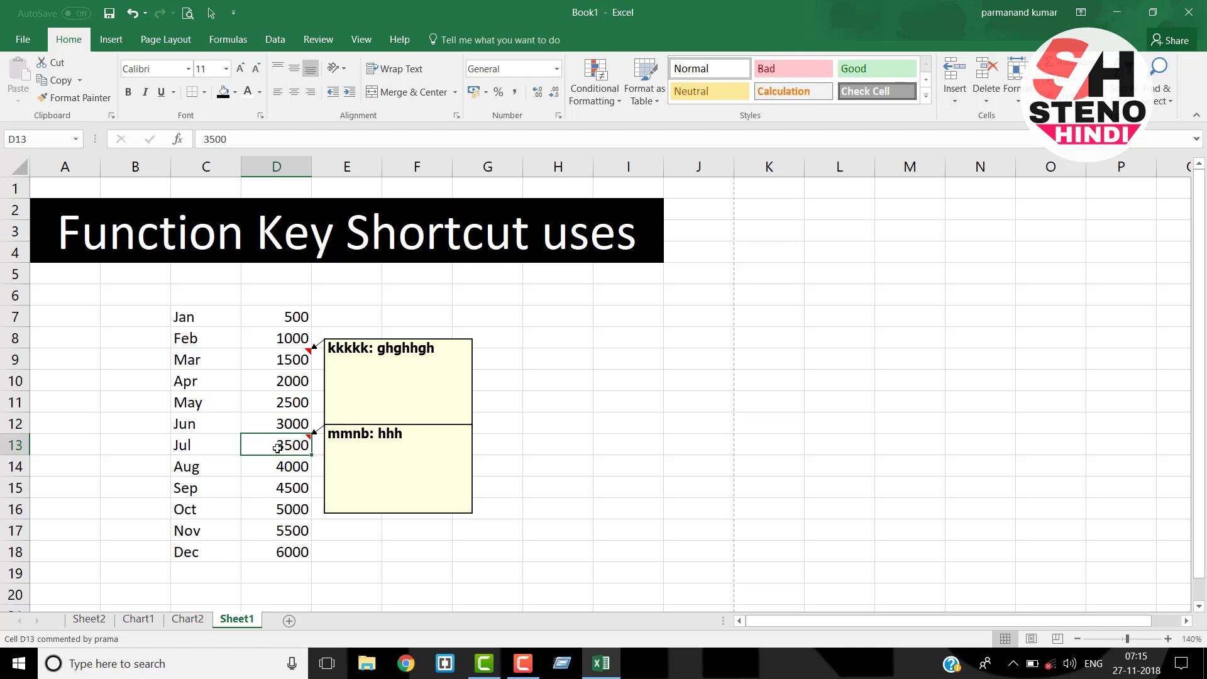
Step: Insert blank Sheet3 with Shift+F11, then go back to Sheet1
key(shift+F11)
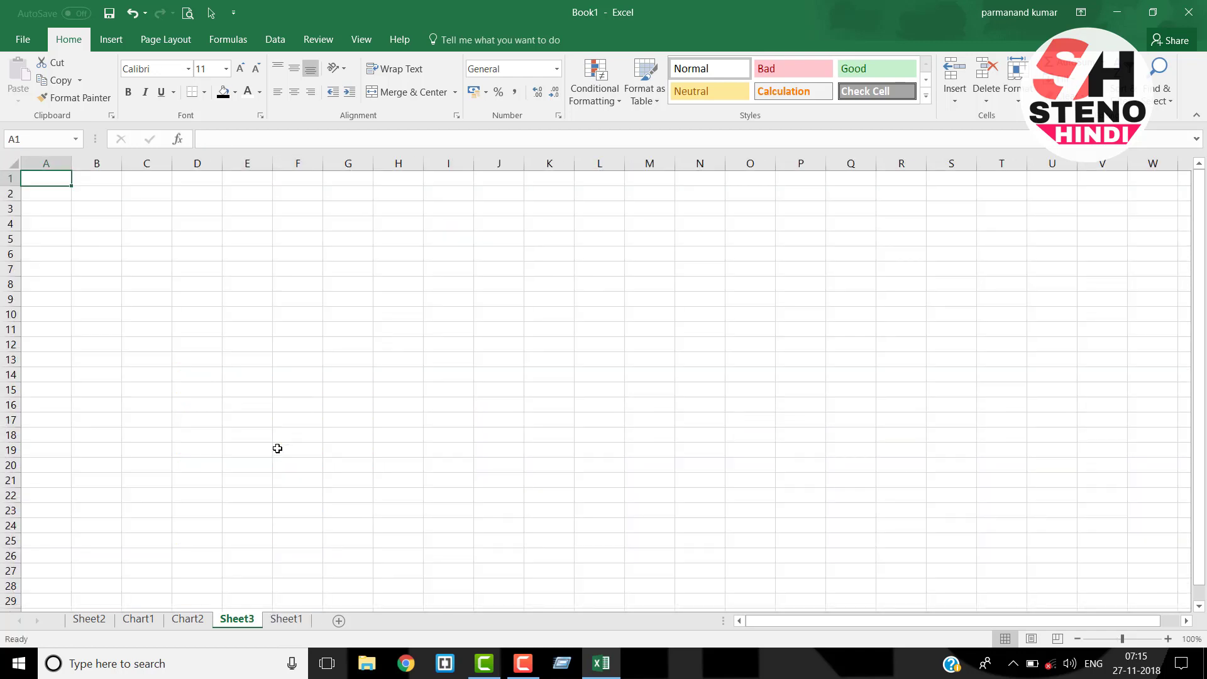
click(290, 620)
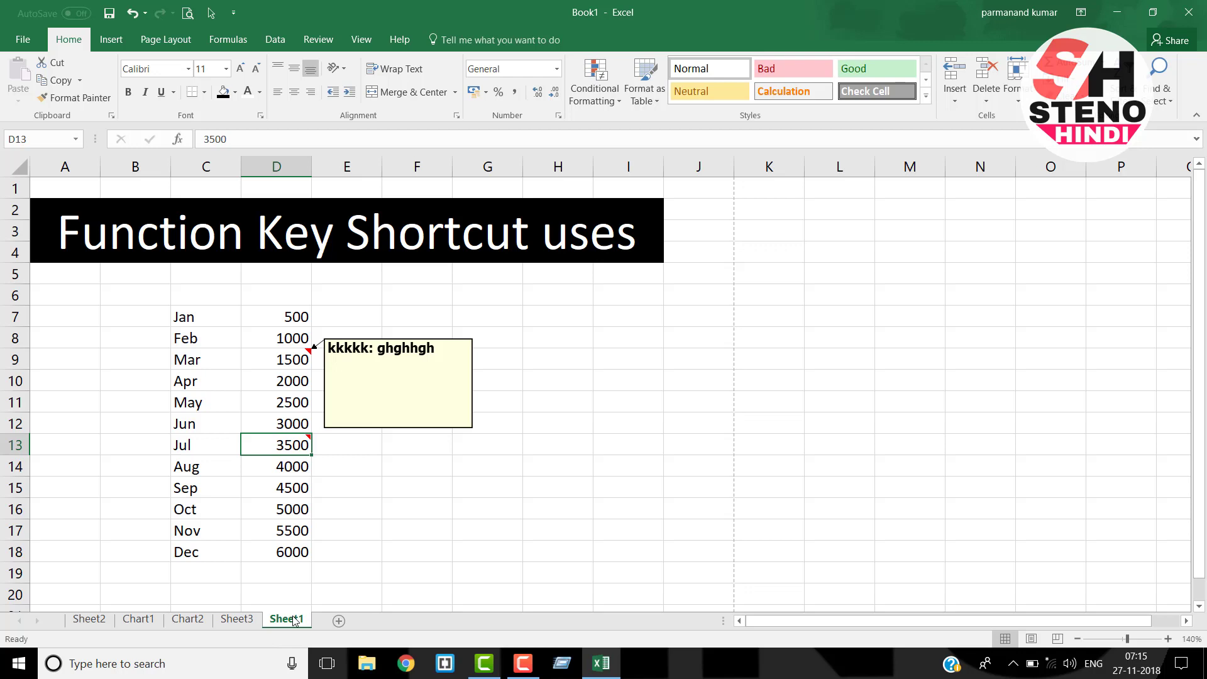
key(ctrl+F12)
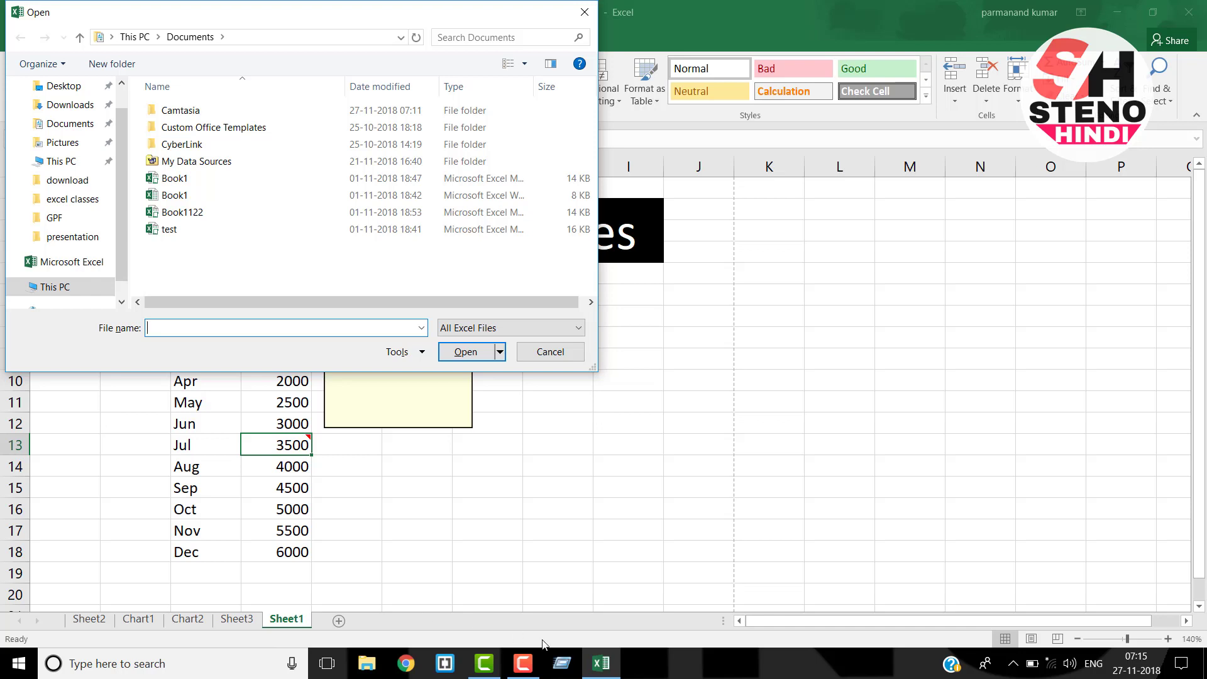
click(541, 354)
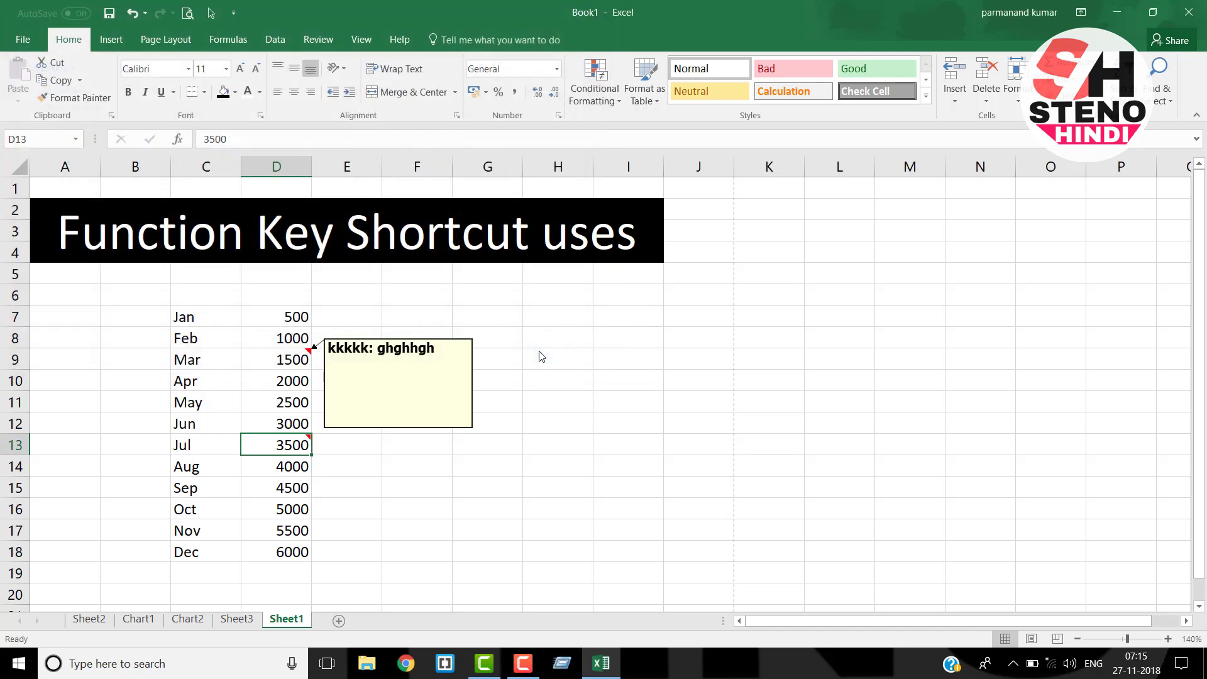
click(514, 365)
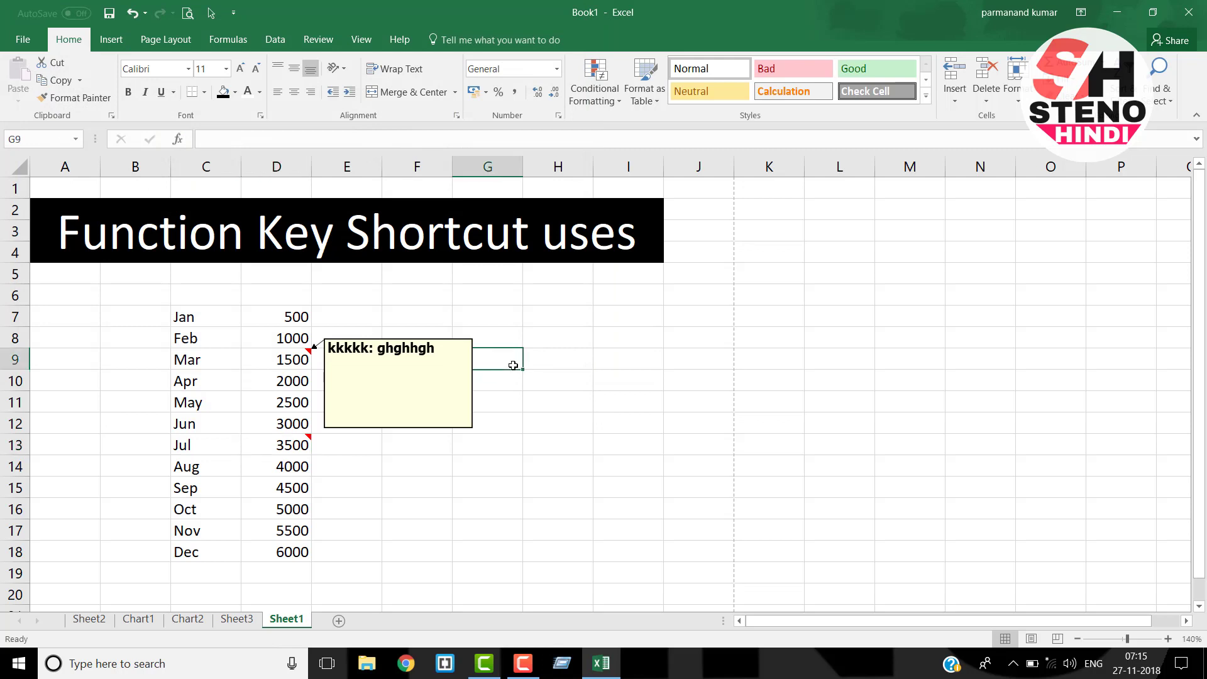